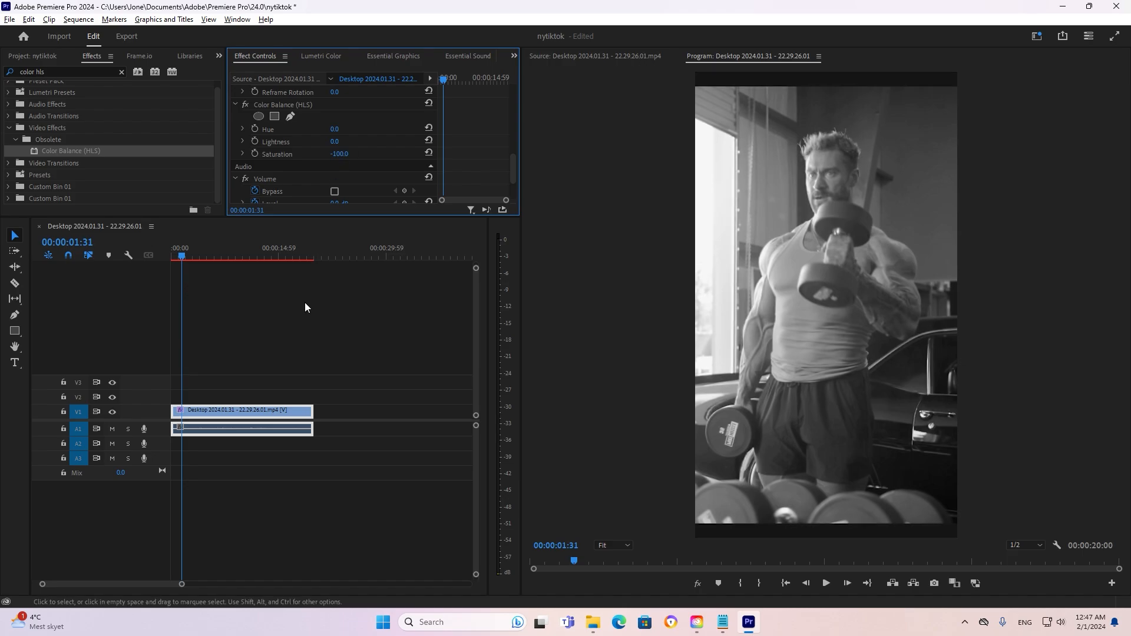
# Step: Search the effects for "lumetri color" and apply Lumetri Color to the gym video clip on track V1
pyautogui.write('luemtri co')
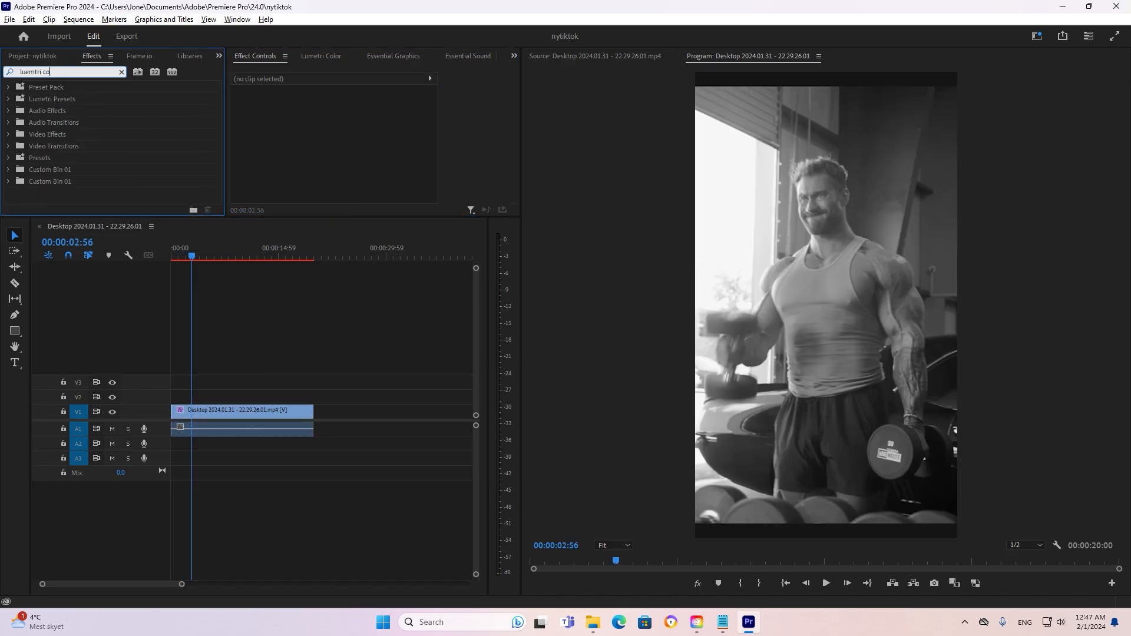
pyautogui.press('BackSpace')
pyautogui.press('BackSpace')
pyautogui.press('BackSpace')
pyautogui.press('BackSpace')
pyautogui.press('BackSpace')
pyautogui.press('BackSpace')
pyautogui.press('BackSpace')
pyautogui.write('metri color')
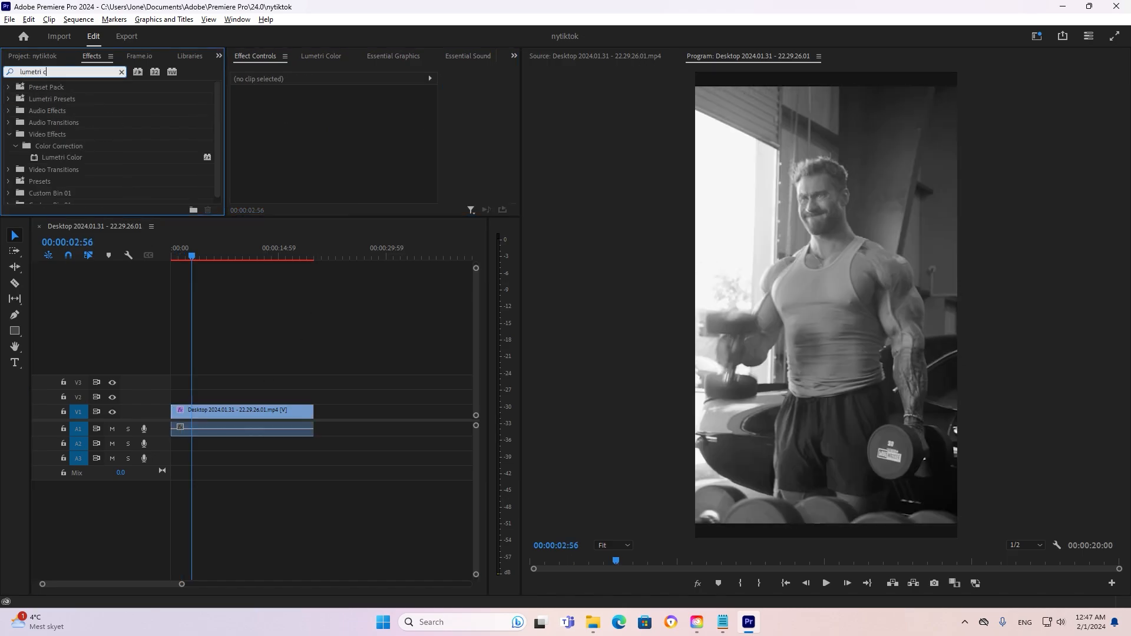
pyautogui.moveTo(53, 157); pyautogui.dragTo(318, 419)
# Step: Set the clip's Lumetri Color Contrast to 20 and Shadows to -10
pyautogui.scroll(-5, 292, 132)
pyautogui.click(337, 175)
pyautogui.write('20')
pyautogui.press('Return')
pyautogui.scroll(-1, 386, 177)
pyautogui.click(334, 187)
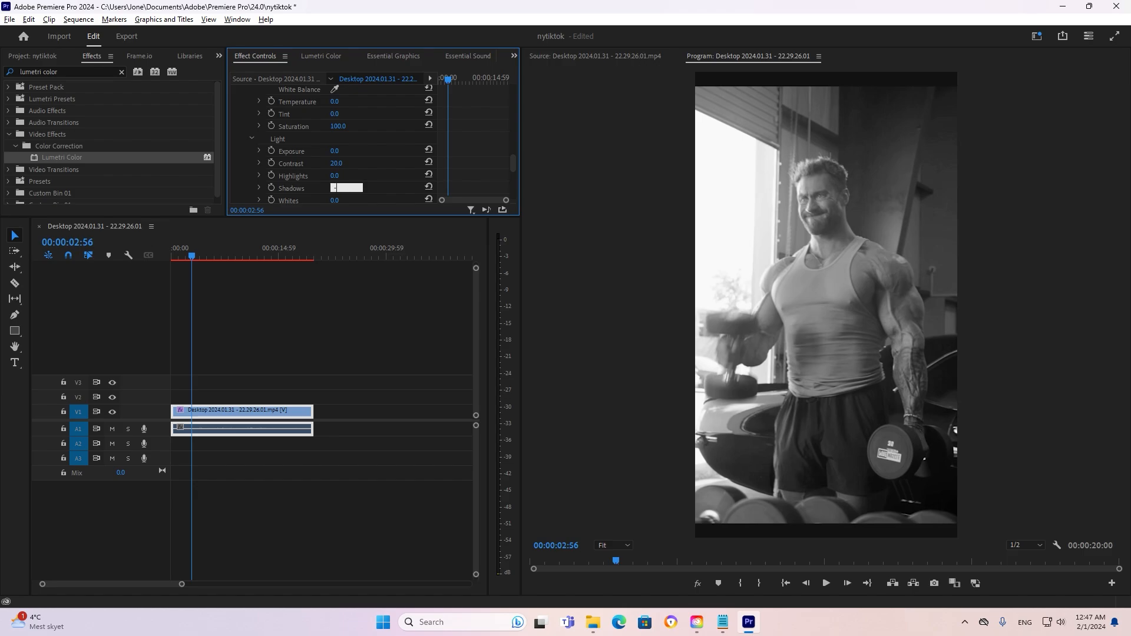
pyautogui.write('-10')
pyautogui.press('Return')
# Step: Shape the Lumetri RGB curve into an S by raising its upper point and lowering its lower point
pyautogui.scroll(-5, 340, 151)
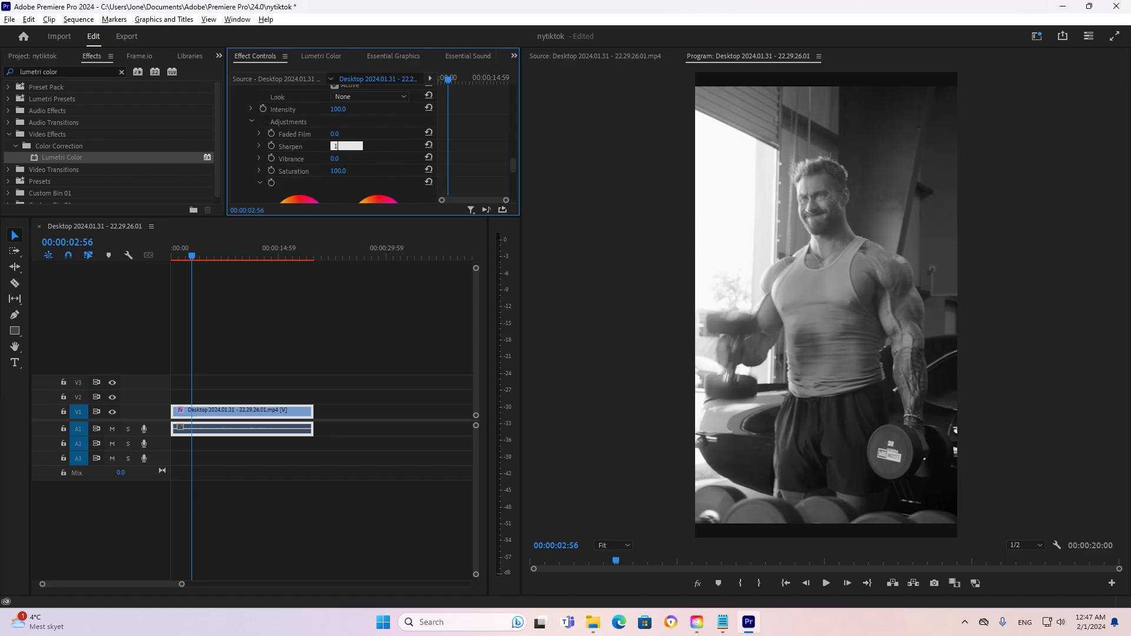
pyautogui.scroll(-5, 356, 152)
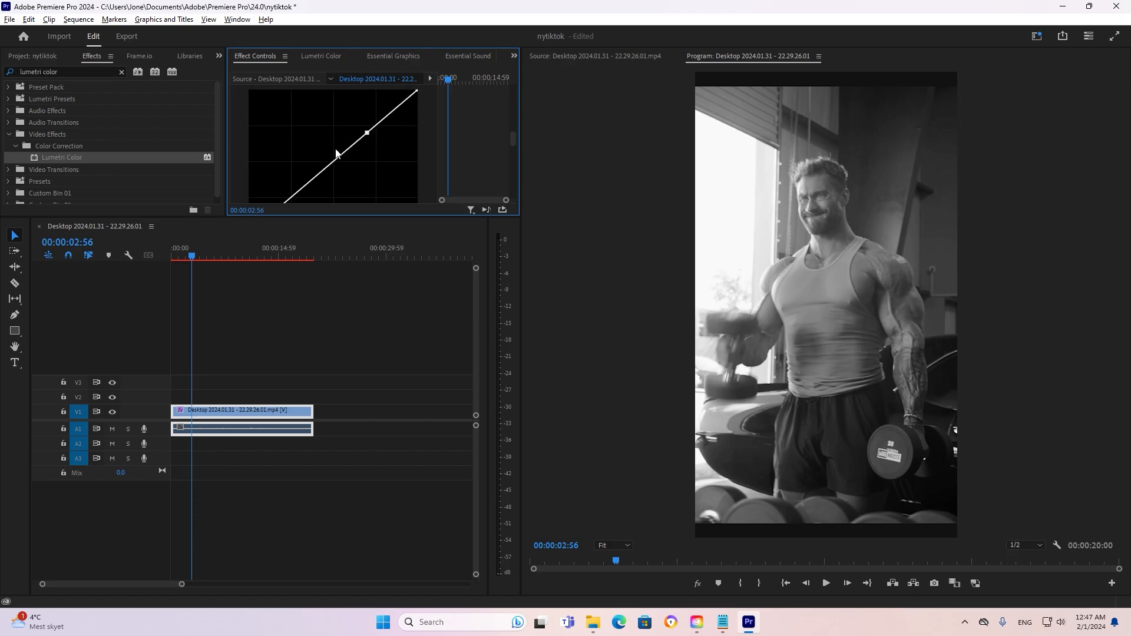
pyautogui.moveTo(366, 133); pyautogui.dragTo(362, 129)
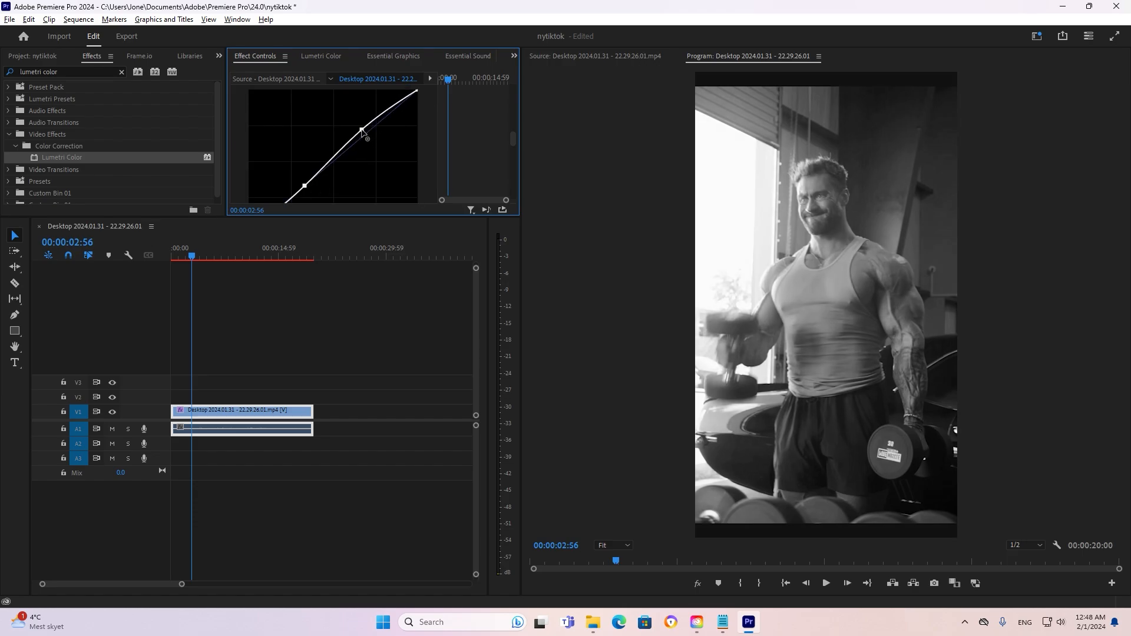
pyautogui.moveTo(304, 187); pyautogui.dragTo(307, 193)
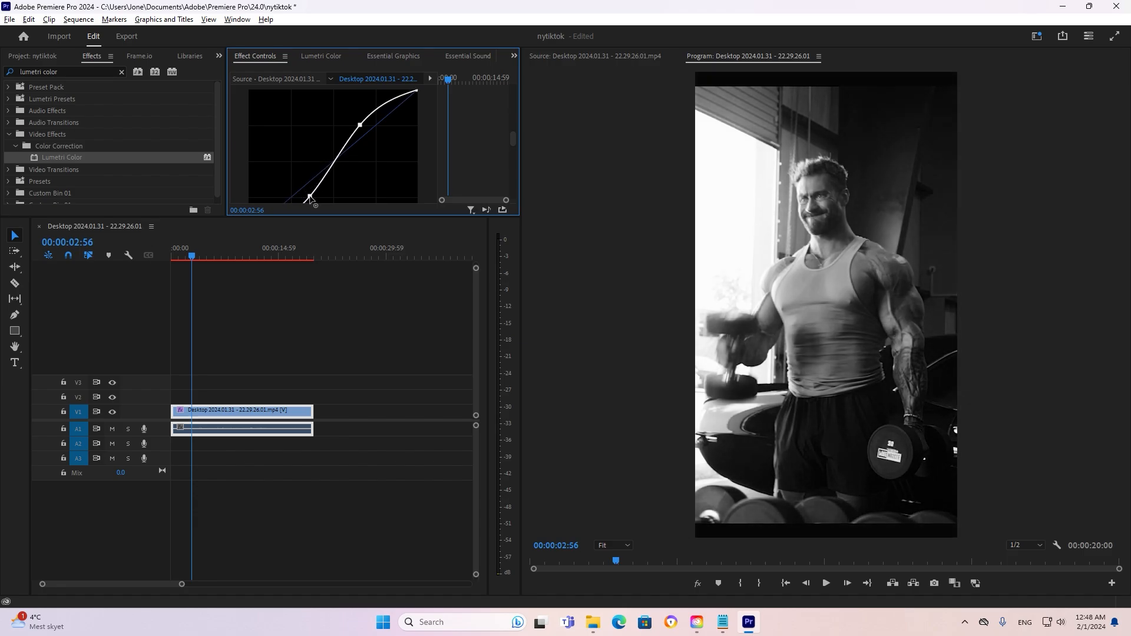
pyautogui.scroll(-3, 339, 176)
pyautogui.scroll(2, 338, 174)
pyautogui.moveTo(359, 113); pyautogui.dragTo(356, 115)
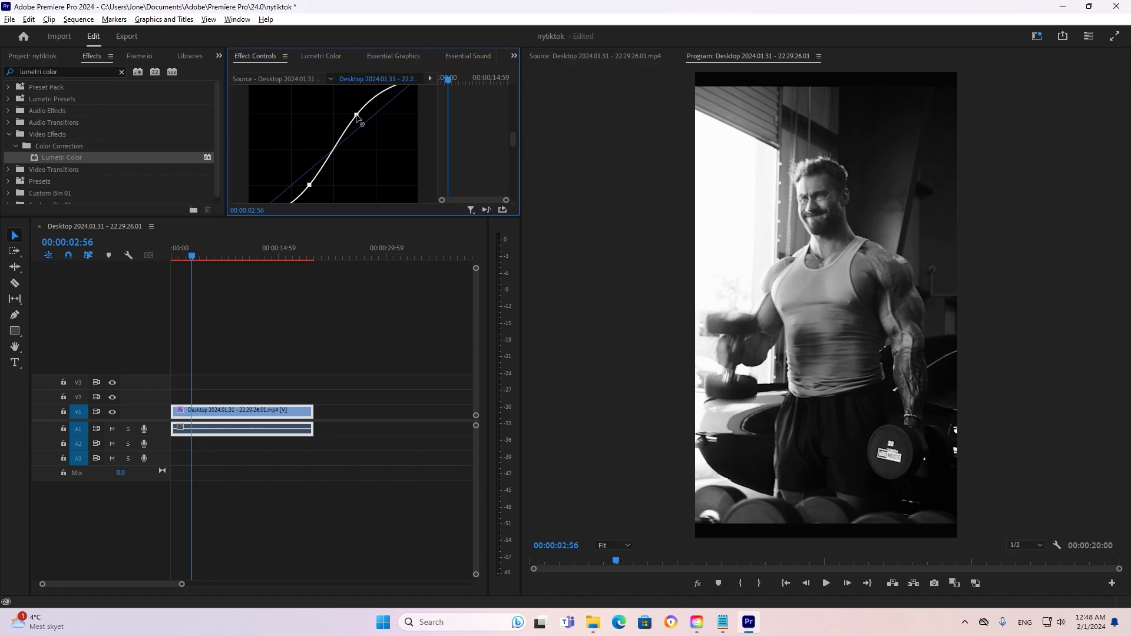
pyautogui.scroll(-1, 340, 168)
pyautogui.moveTo(309, 174); pyautogui.dragTo(312, 177)
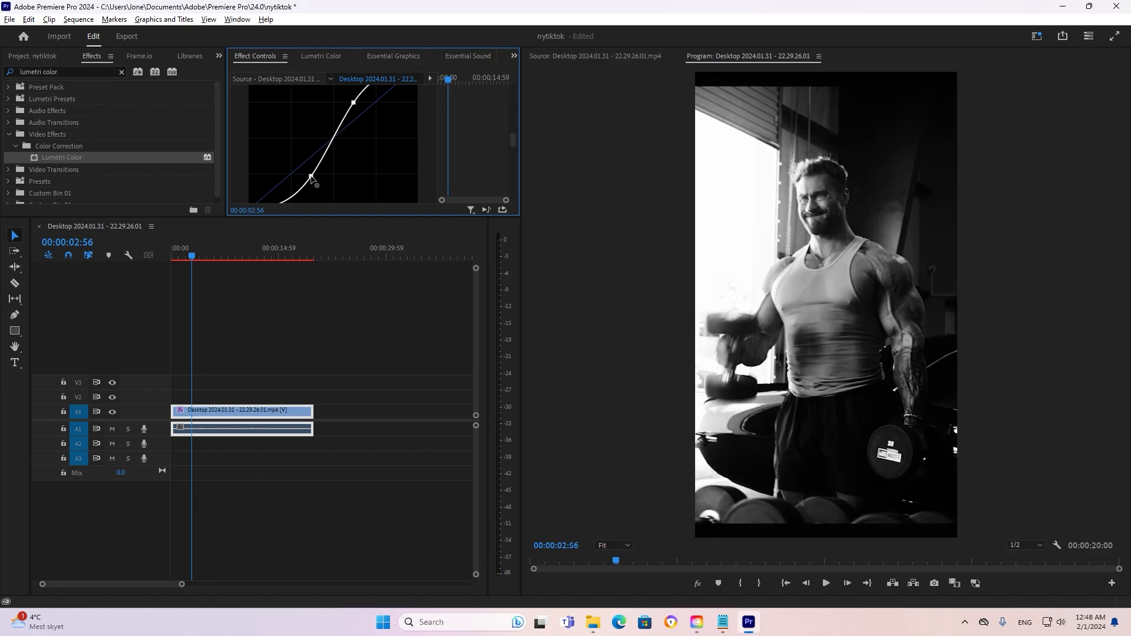
pyautogui.scroll(1, 341, 156)
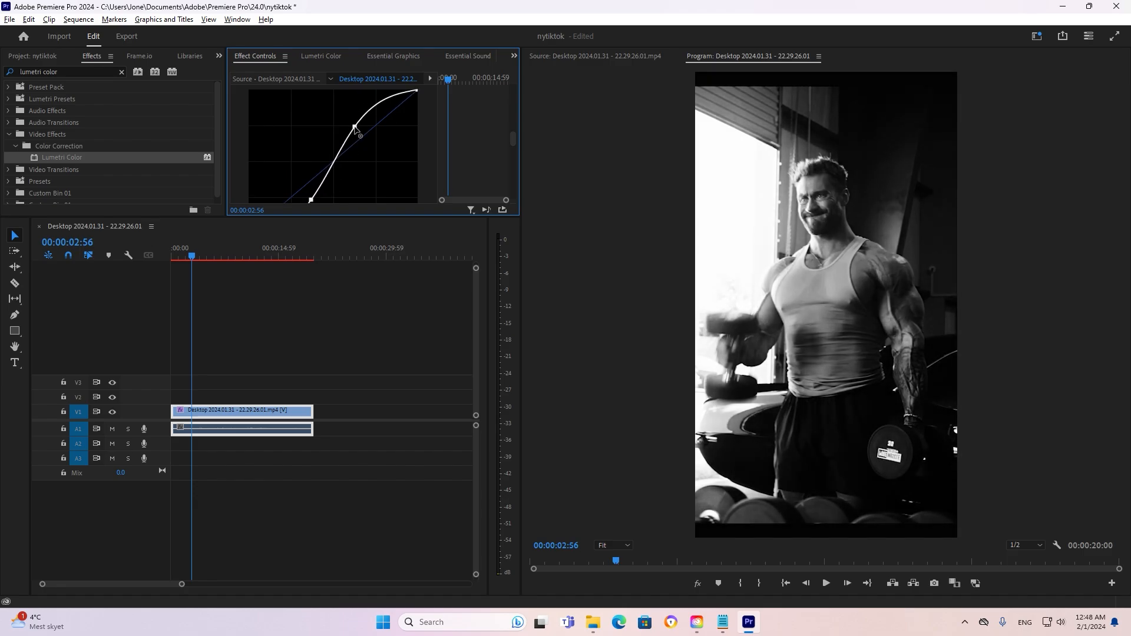
# Step: Play back a short part of the sequence to check the graded clip
pyautogui.click(323, 336)
pyautogui.press('space')
pyautogui.press('space')
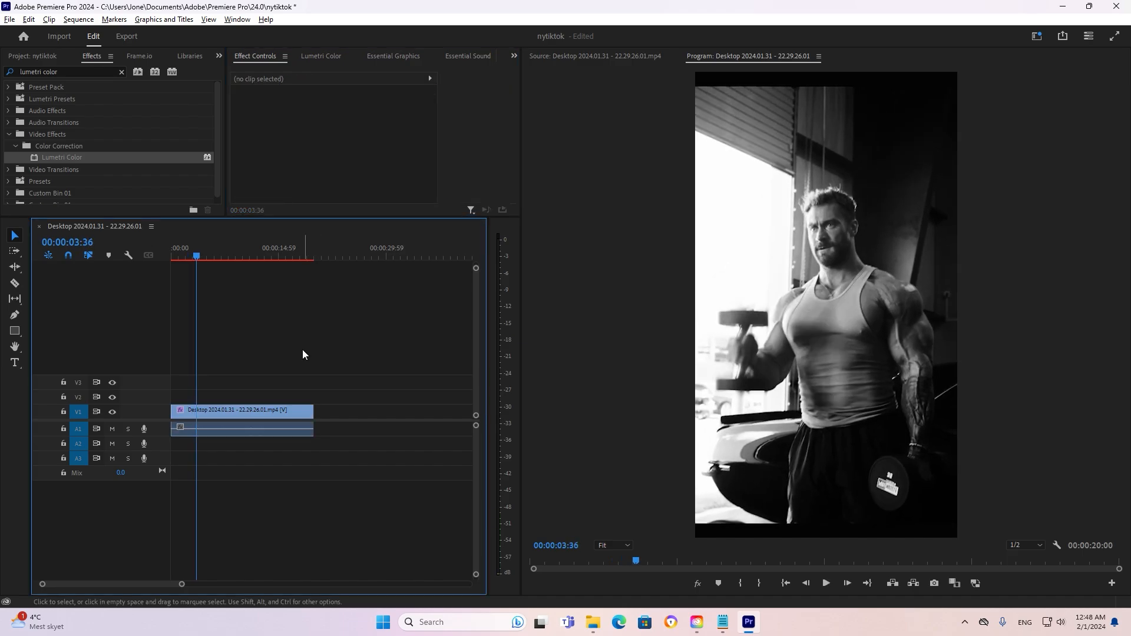
pyautogui.click(225, 419)
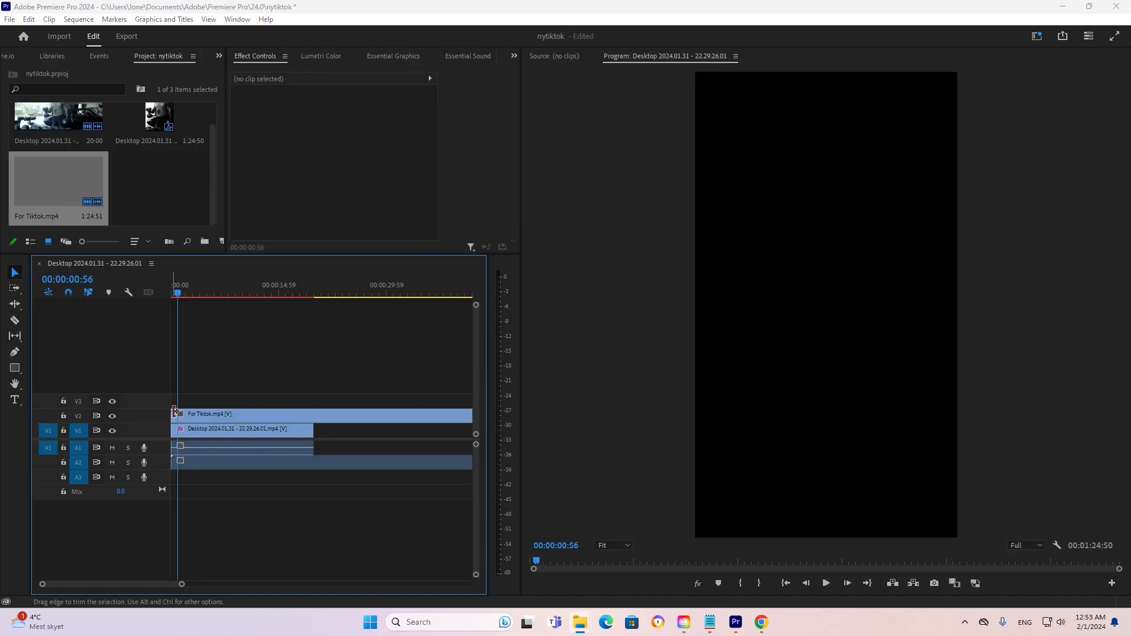
# Step: Unlink the For Tiktok.mp4 overlay clip on track V2 from its audio
pyautogui.click(224, 413)
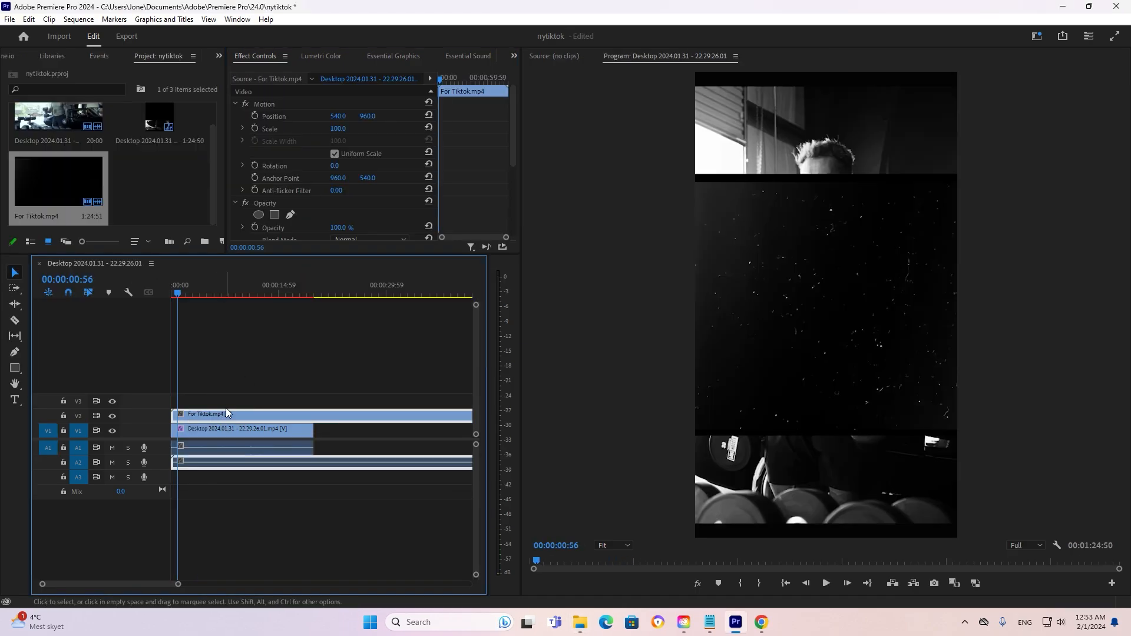
pyautogui.rightClick(237, 417)
pyautogui.click(276, 222)
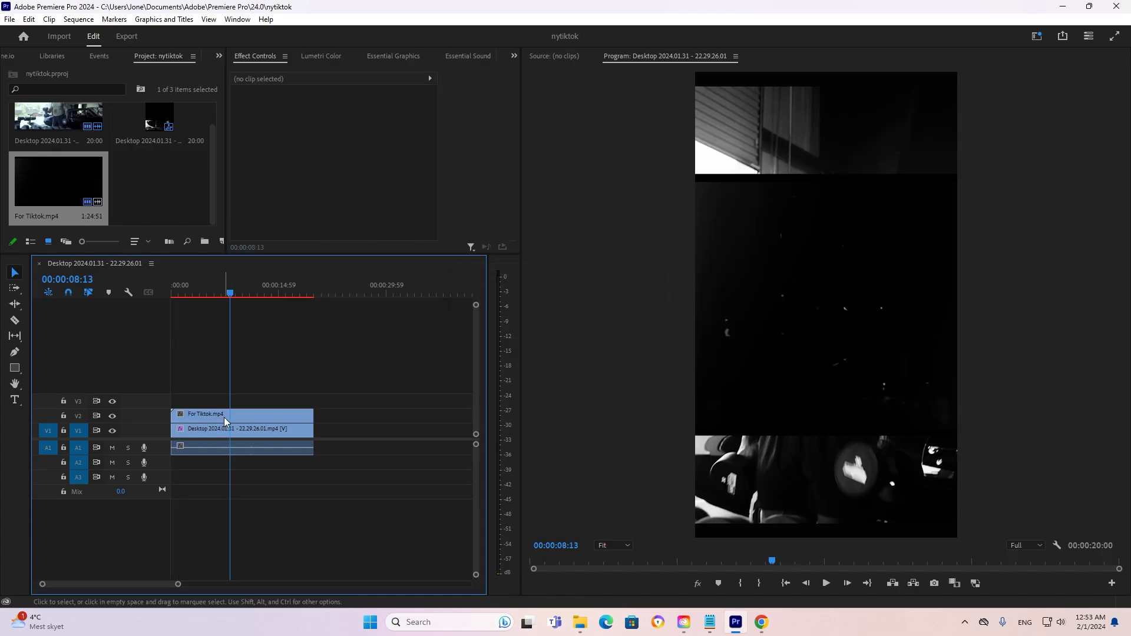
# Step: Scale the For Tiktok.mp4 overlay to 230 and set its blend mode to Screen
pyautogui.moveTo(348, 129); pyautogui.dragTo(405, 129)
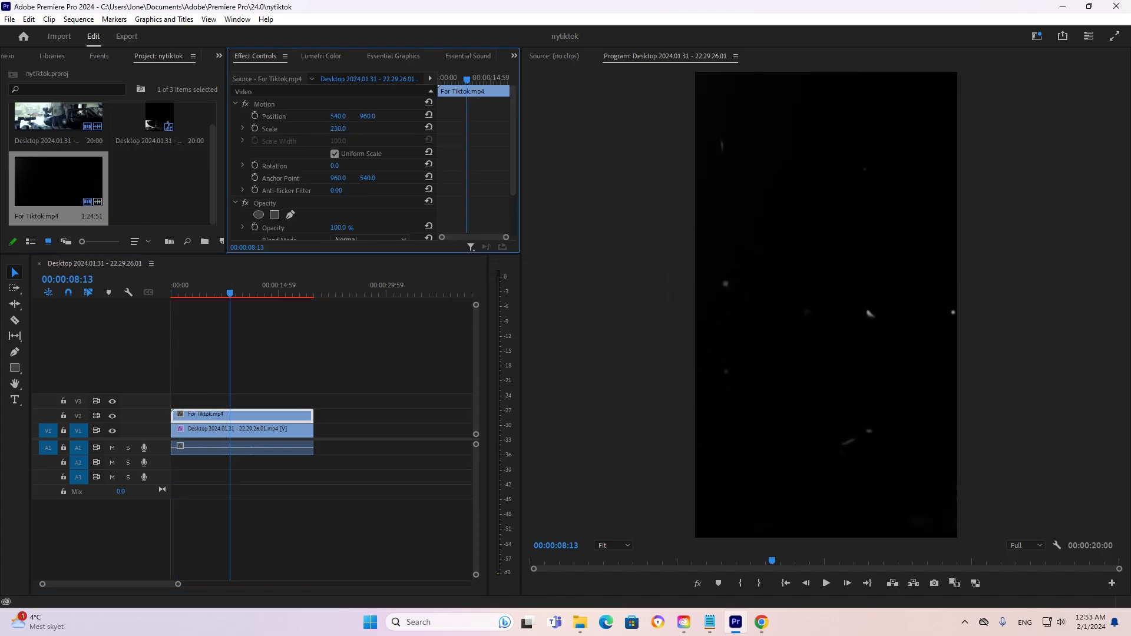
pyautogui.scroll(-2, 373, 177)
pyautogui.click(352, 205)
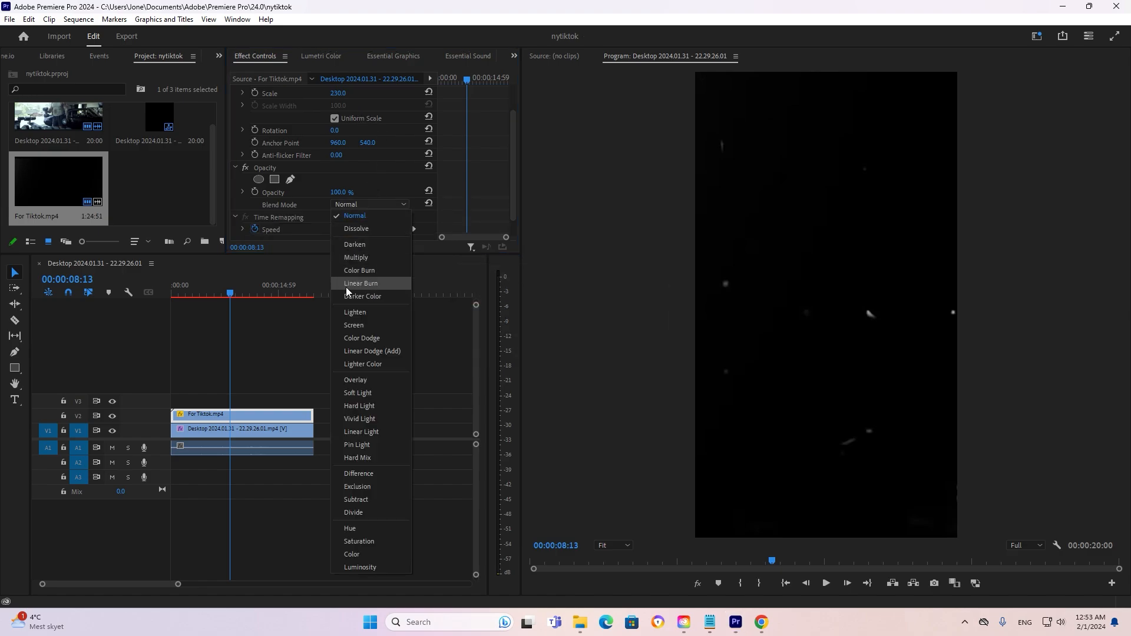
pyautogui.click(355, 324)
# Step: Return the playhead to the start of the sequence and play back the particle overlay
pyautogui.moveTo(230, 291); pyautogui.dragTo(161, 313)
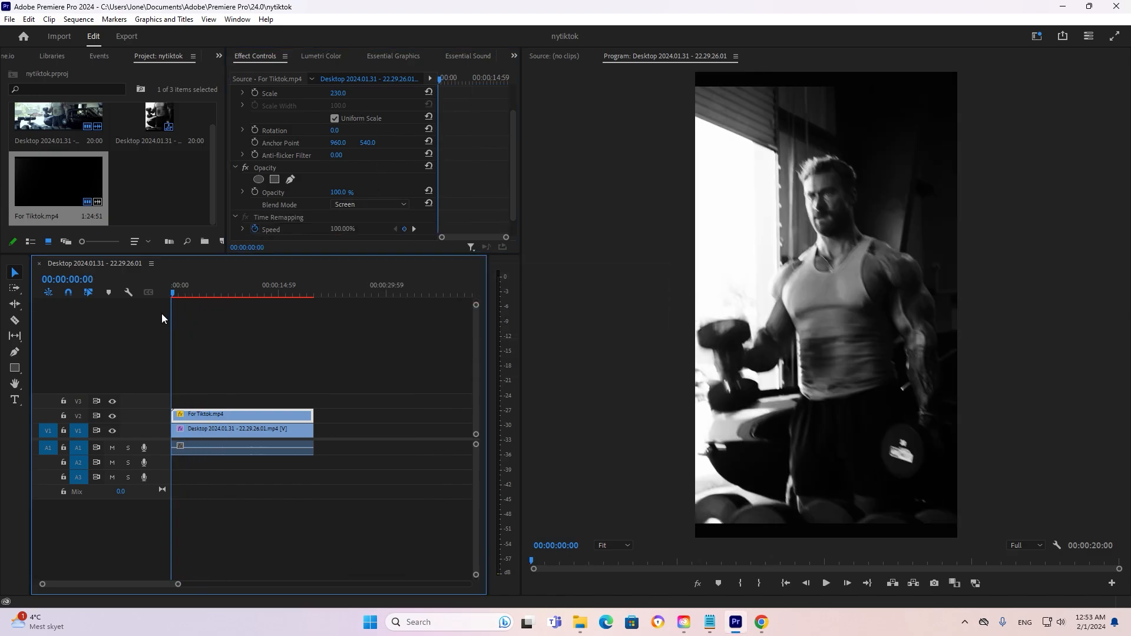
pyautogui.click(281, 351)
pyautogui.press('space')
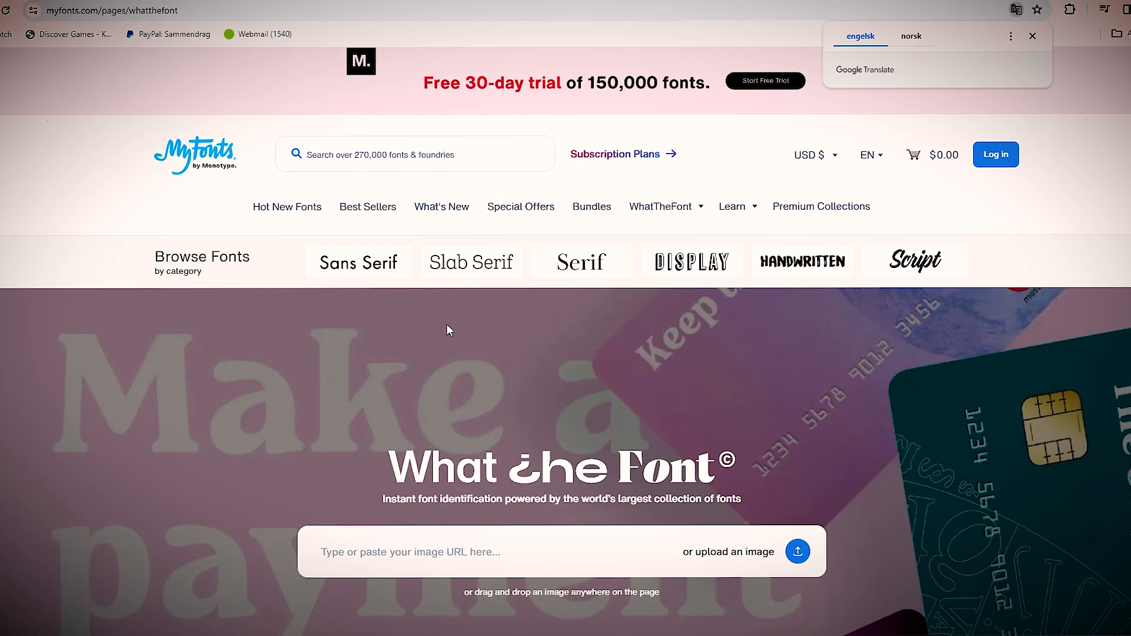
# Step: On the WhatTheFont website, paste the image of the word "LOSE" and run the font identification
pyautogui.click(535, 533)
pyautogui.hotkey('ctrl', 'v')
pyautogui.scroll(-5, 535, 533)
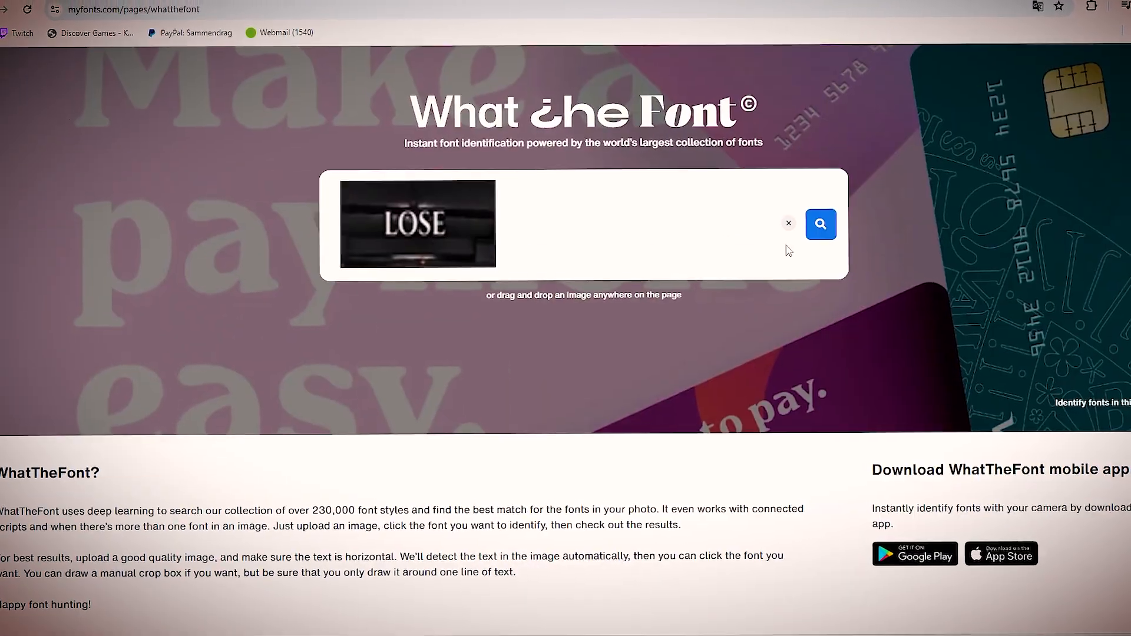
pyautogui.click(818, 223)
pyautogui.click(471, 287)
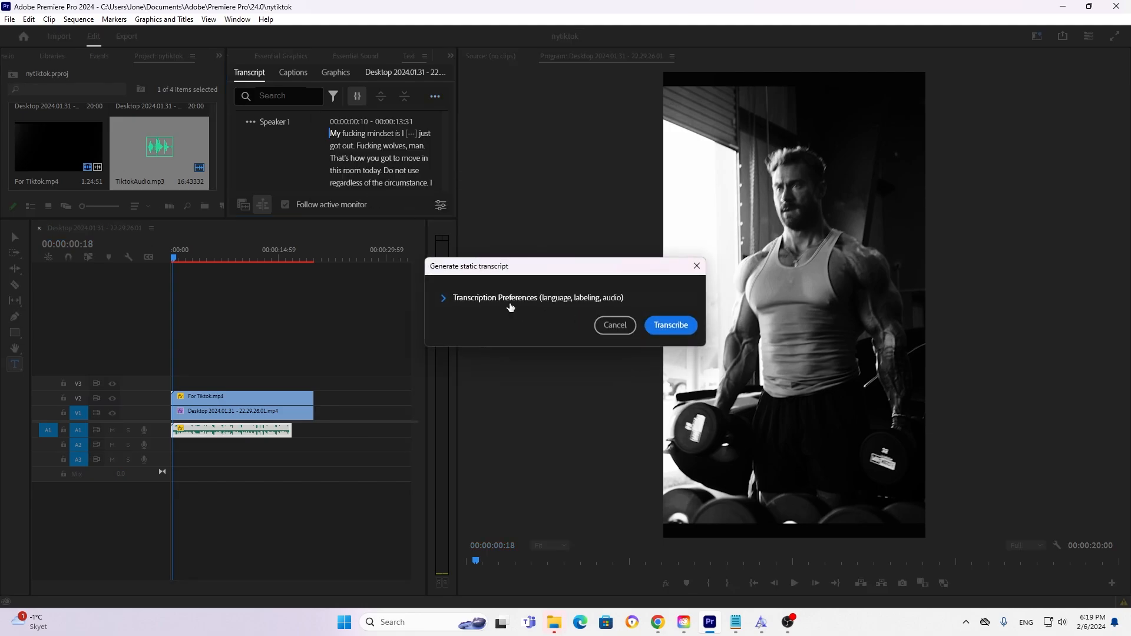
# Step: Transcribe the sequence's audio and create captions in the Subtitle format with a maximum length of 23 characters
pyautogui.click(510, 298)
pyautogui.click(669, 448)
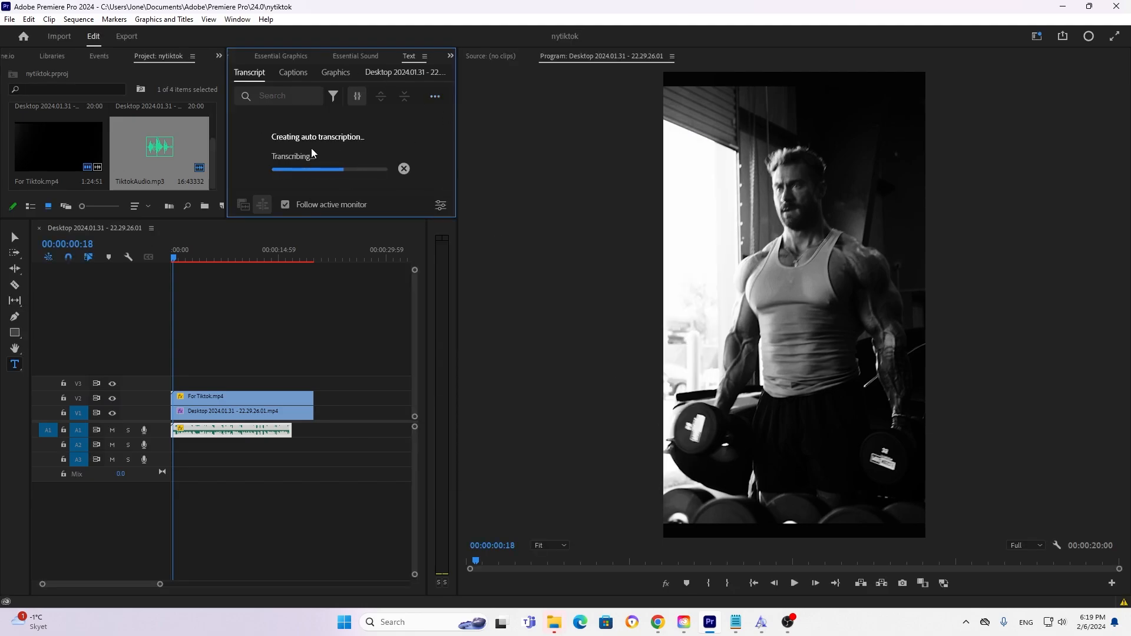
pyautogui.click(435, 96)
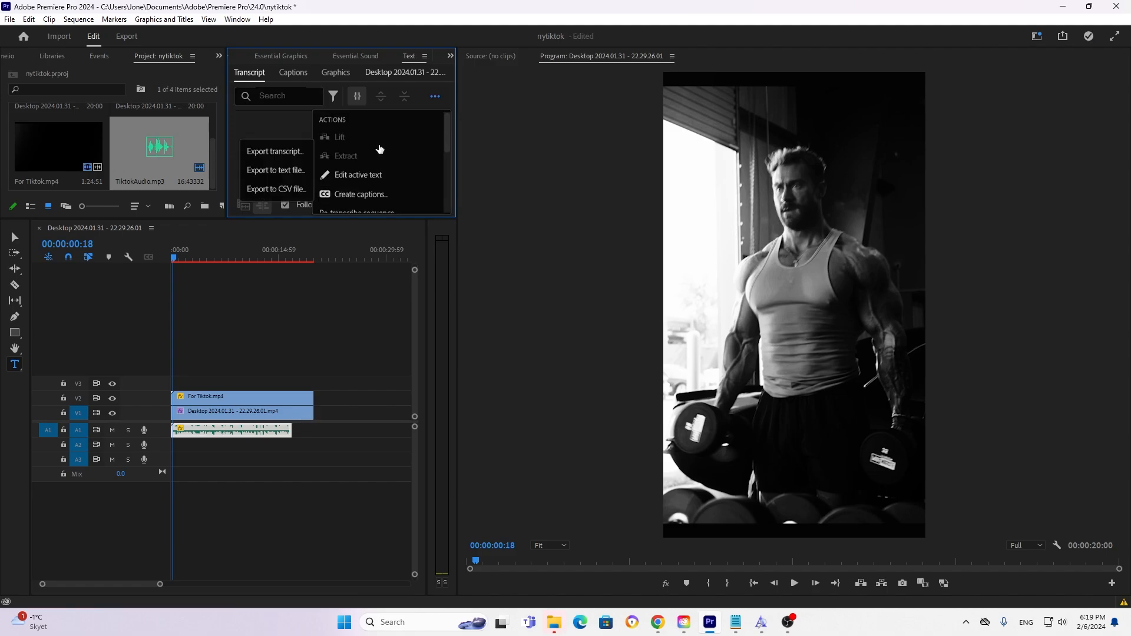
pyautogui.click(378, 156)
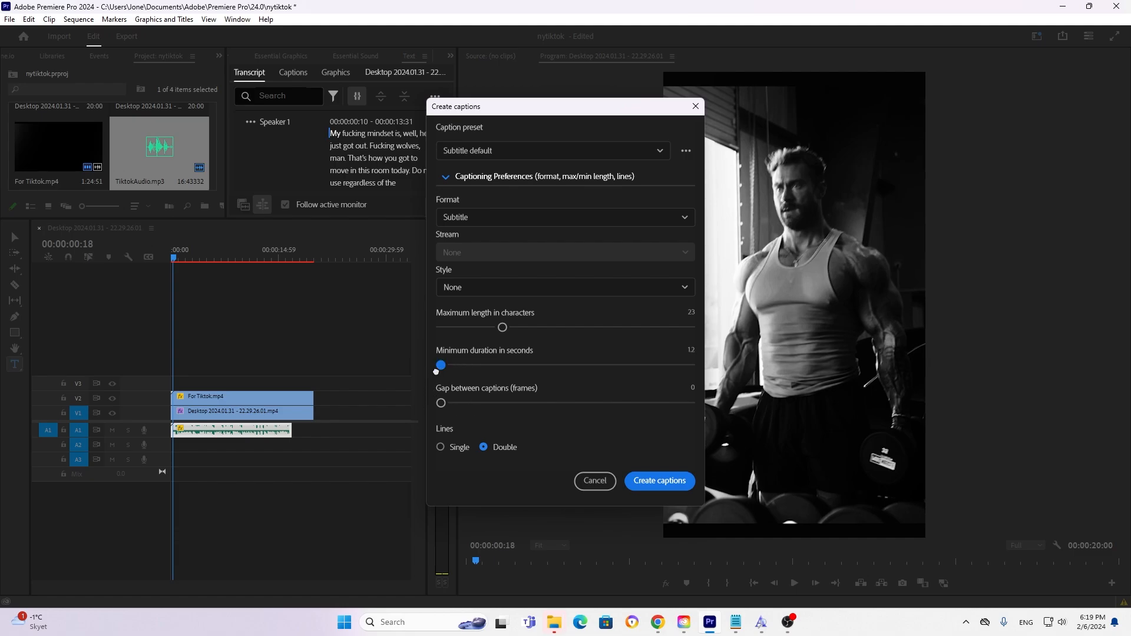
pyautogui.click(638, 481)
# Step: Select all captions on the subtitle track and set their text size to 61
pyautogui.click(197, 281)
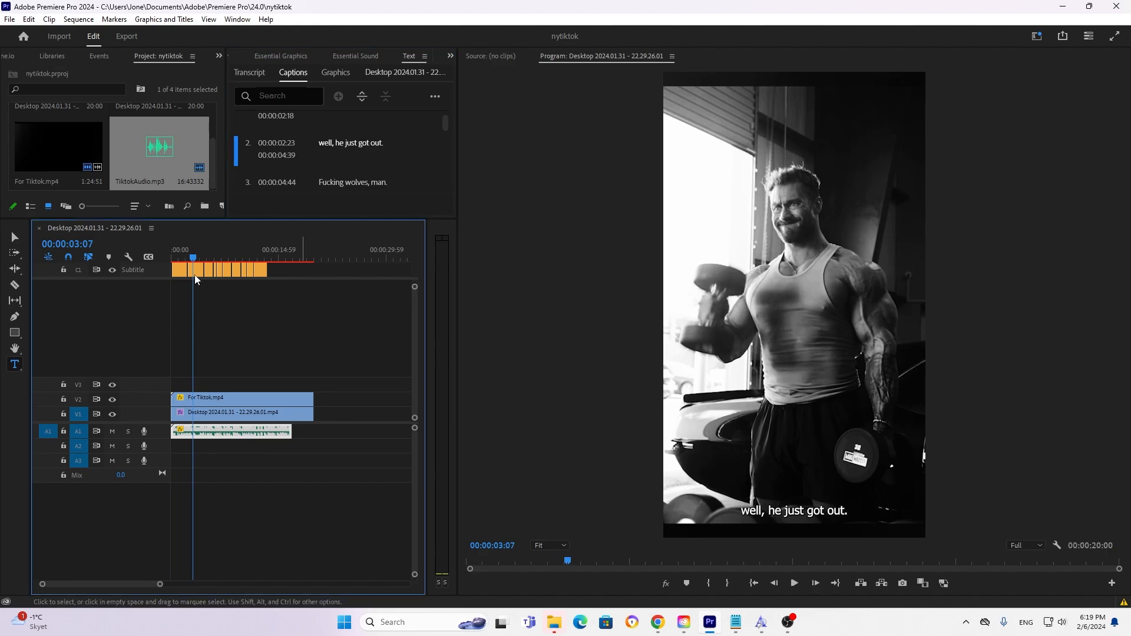
pyautogui.moveTo(311, 289); pyautogui.dragTo(191, 268)
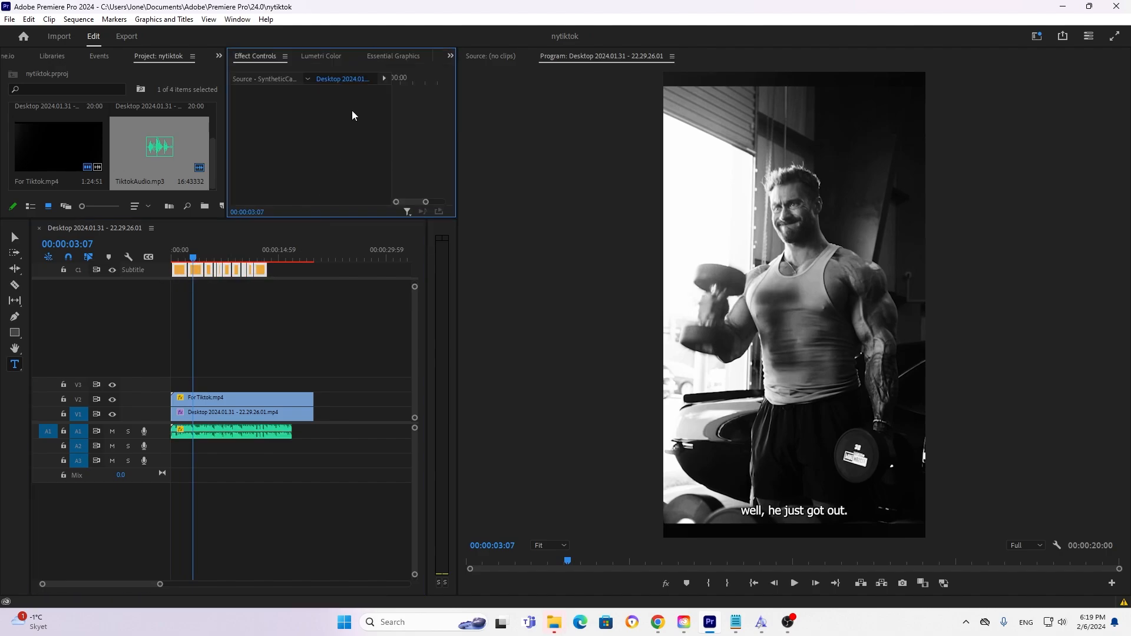
pyautogui.click(377, 57)
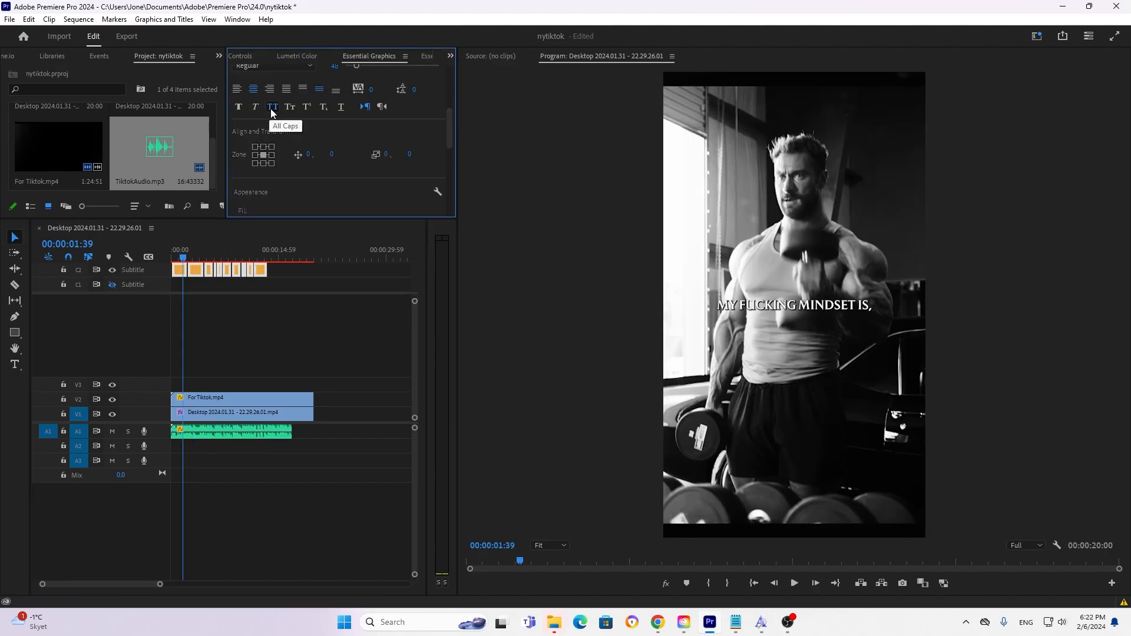
pyautogui.scroll(3, 295, 118)
pyautogui.moveTo(355, 149); pyautogui.dragTo(361, 152)
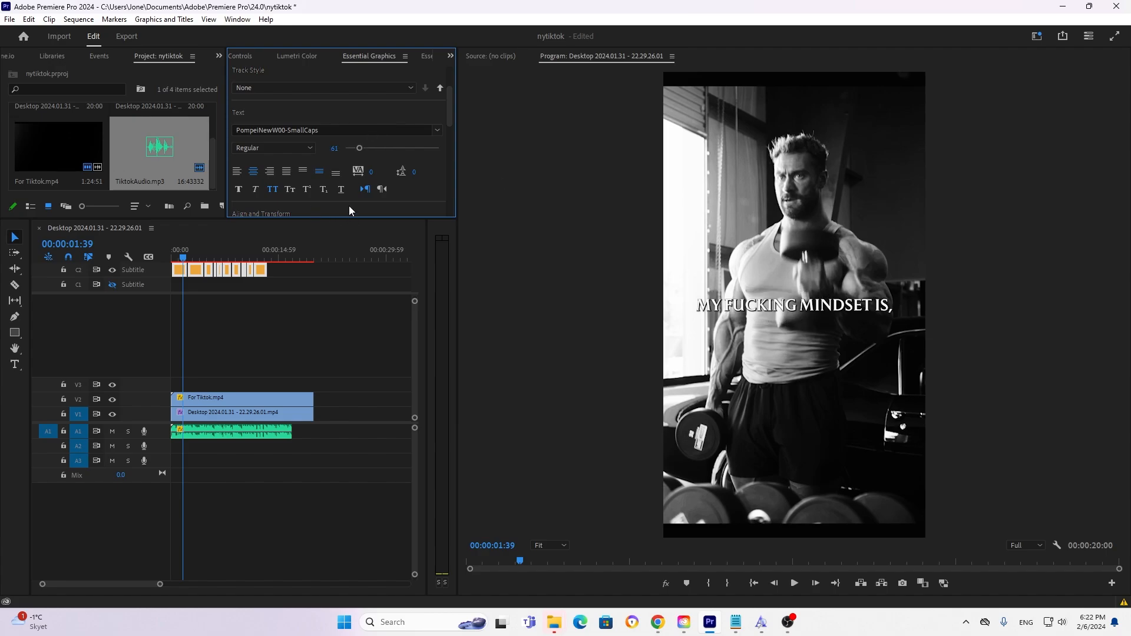
# Step: Give the captions a 4.0 outer stroke in black (000000) and a black shadow with 100% opacity, distance 10 and size 10
pyautogui.scroll(-3, 318, 195)
pyautogui.click(265, 191)
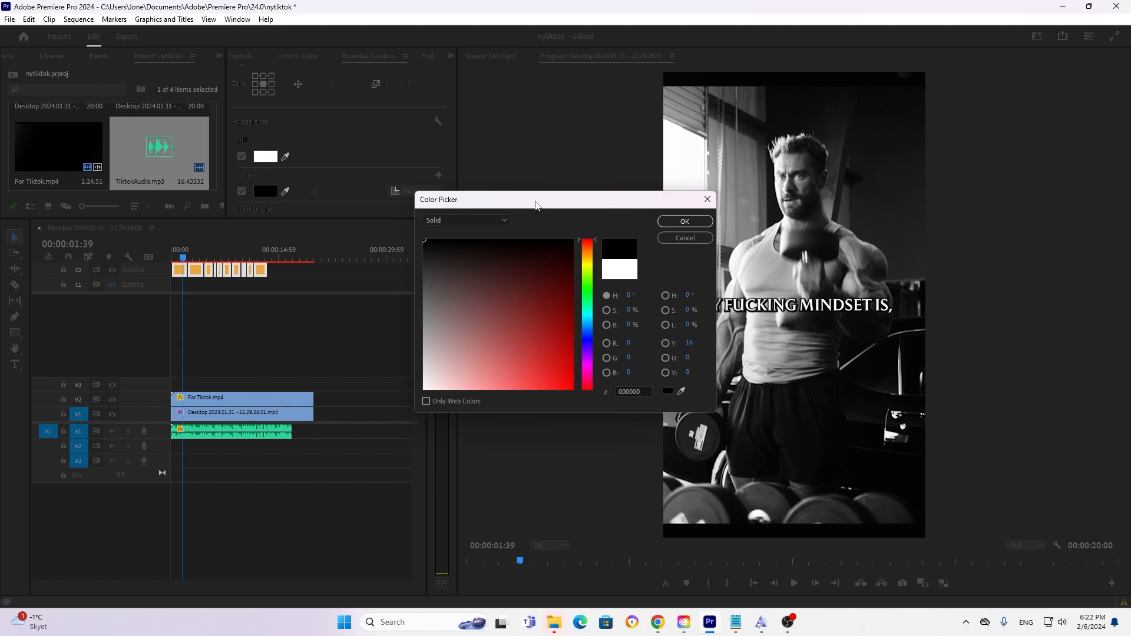
pyautogui.click(685, 222)
pyautogui.scroll(-5, 291, 132)
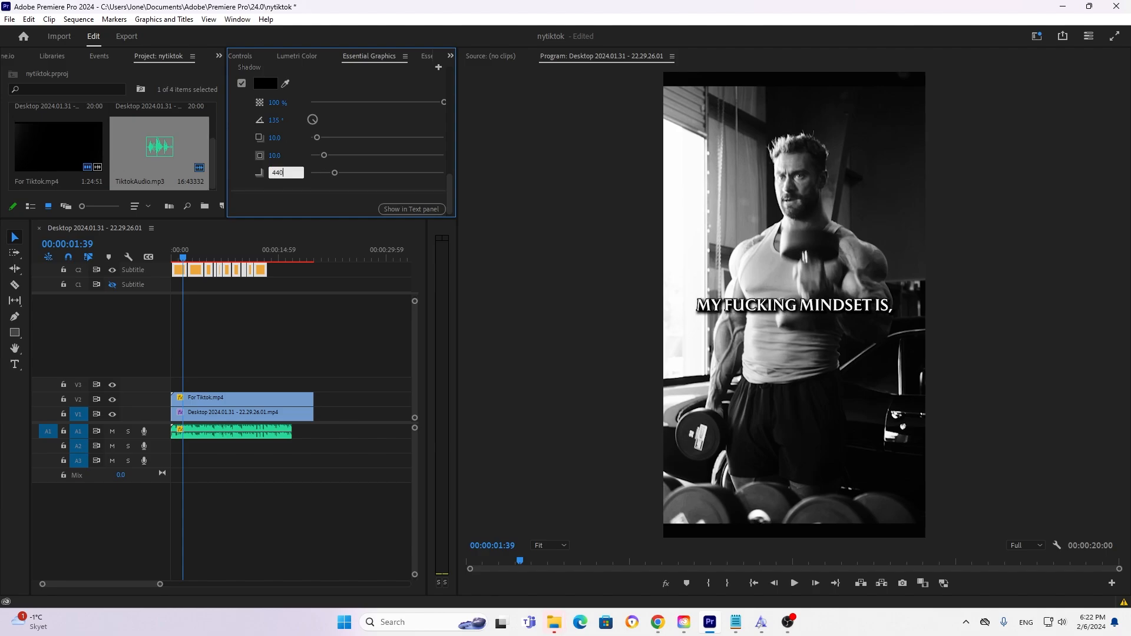
pyautogui.scroll(5, 289, 177)
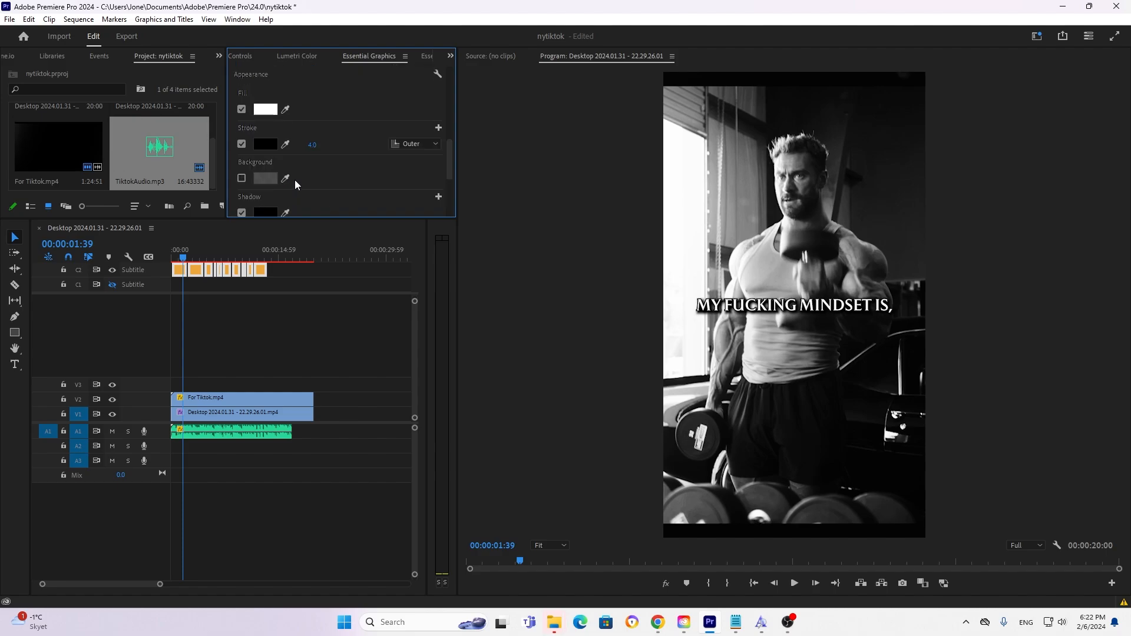
# Step: Play the captions before 00:00:04:59 and trim the second "I will not loose" caption to start later
pyautogui.click(185, 239)
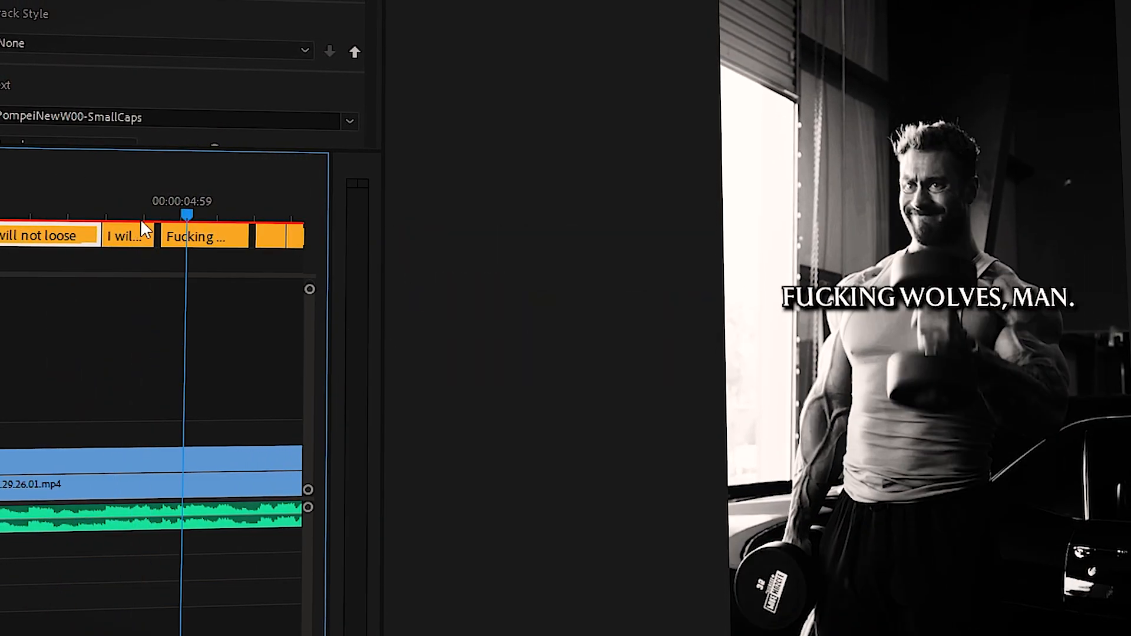
pyautogui.click(144, 207)
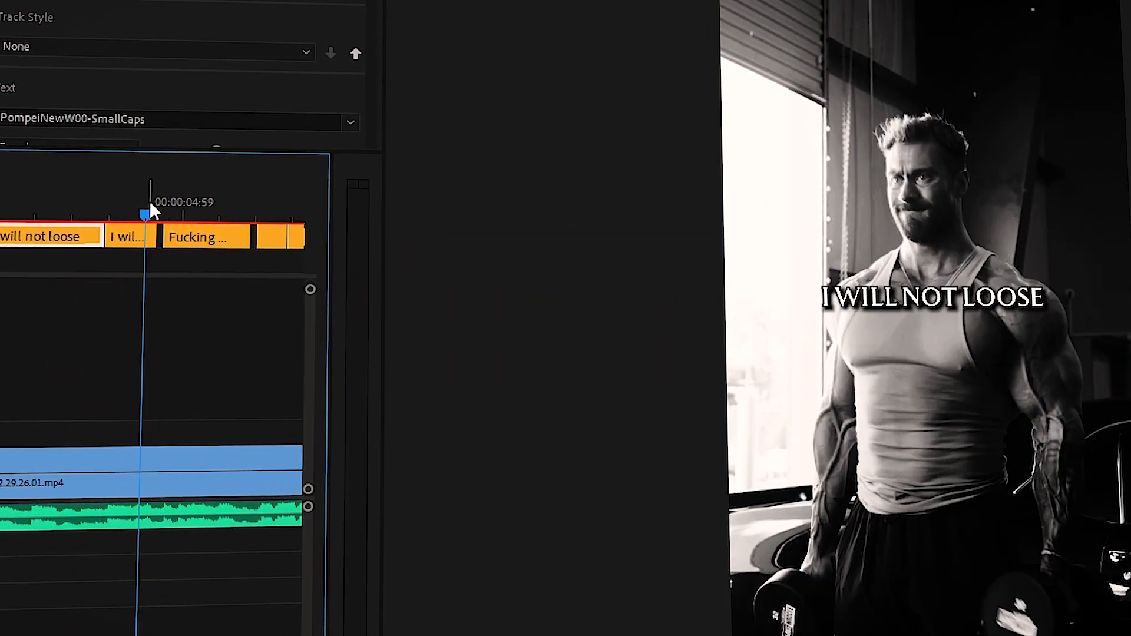
pyautogui.press('space')
pyautogui.moveTo(101, 213); pyautogui.dragTo(121, 213)
pyautogui.moveTo(128, 236); pyautogui.dragTo(147, 236)
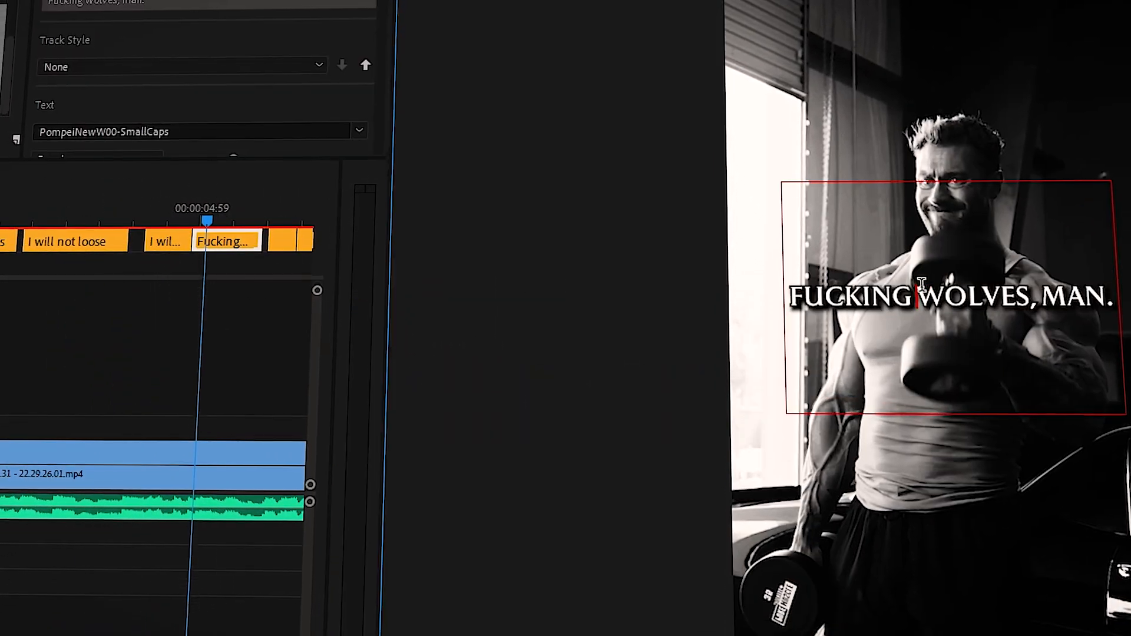
# Step: Replace "wolves, man." with "loose man" in the caption at 00:00:04:59
pyautogui.click(1109, 289)
pyautogui.press('BackSpace')
pyautogui.press('BackSpace')
pyautogui.press('BackSpace')
pyautogui.press('BackSpace')
pyautogui.press('BackSpace')
pyautogui.press('BackSpace')
pyautogui.press('BackSpace')
pyautogui.press('BackSpace')
pyautogui.press('BackSpace')
pyautogui.press('BackSpace')
pyautogui.press('BackSpace')
pyautogui.press('BackSpace')
pyautogui.write('loose man')
# Step: Censor the first word of the same caption by replacing two of its letters with "**"
pyautogui.click(870, 287)
pyautogui.press('BackSpace')
pyautogui.press('BackSpace')
pyautogui.write('+')
pyautogui.press('BackSpace')
pyautogui.write('*Æ')
pyautogui.press('BackSpace')
pyautogui.write('*')
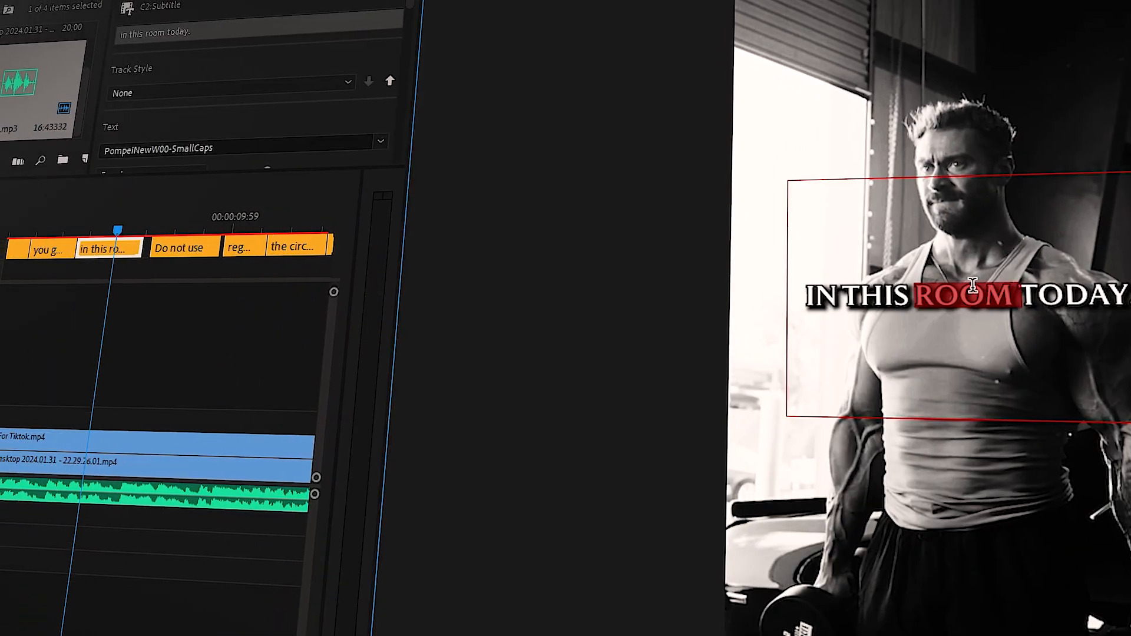
# Step: Replace the word "room" with "World" in the "in this room today" caption
pyautogui.write('World')
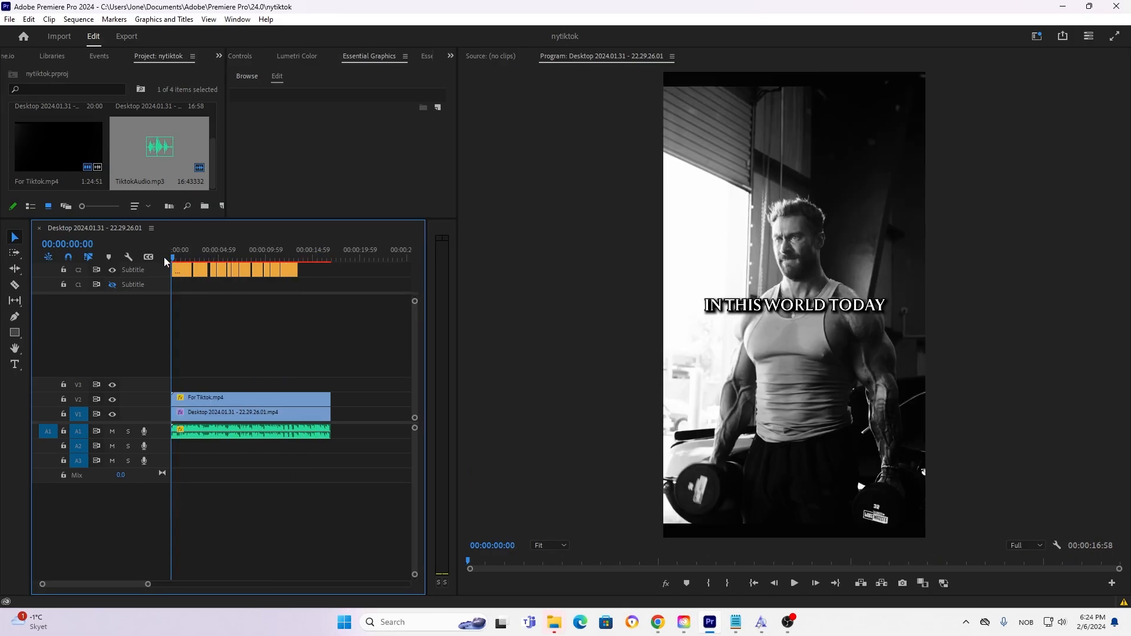
# Step: Convert all the captions on the subtitle track into graphics clips on V3 and save the project
pyautogui.moveTo(213, 269); pyautogui.dragTo(176, 271)
pyautogui.click(29, 20)
pyautogui.moveTo(115, 23)
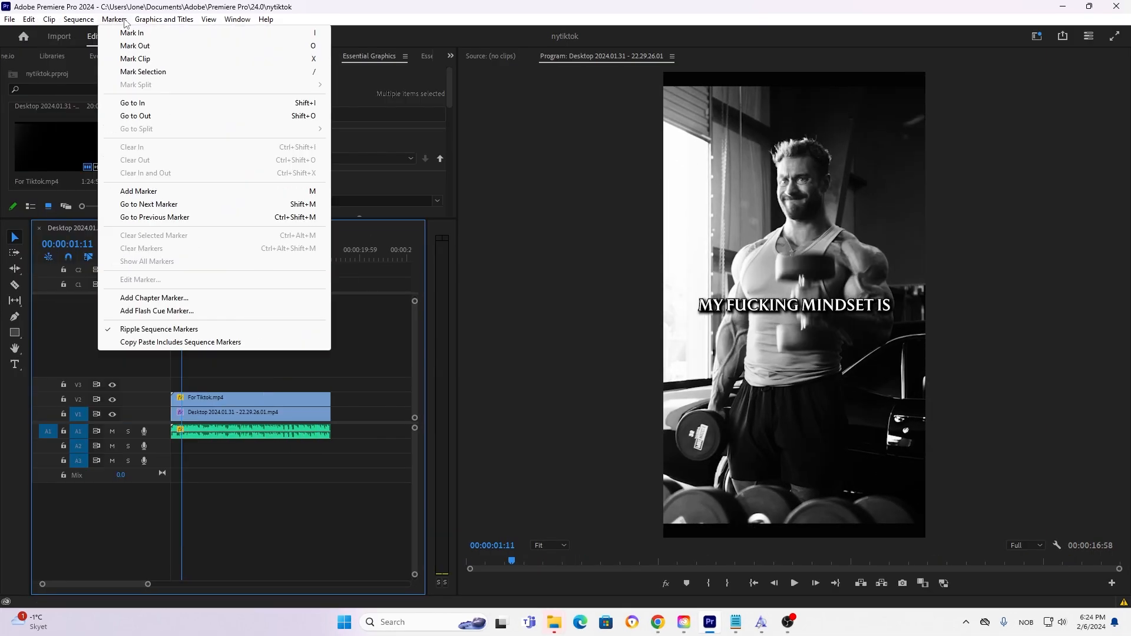
pyautogui.moveTo(164, 20)
pyautogui.click(172, 179)
pyautogui.hotkey('ctrl', 's')
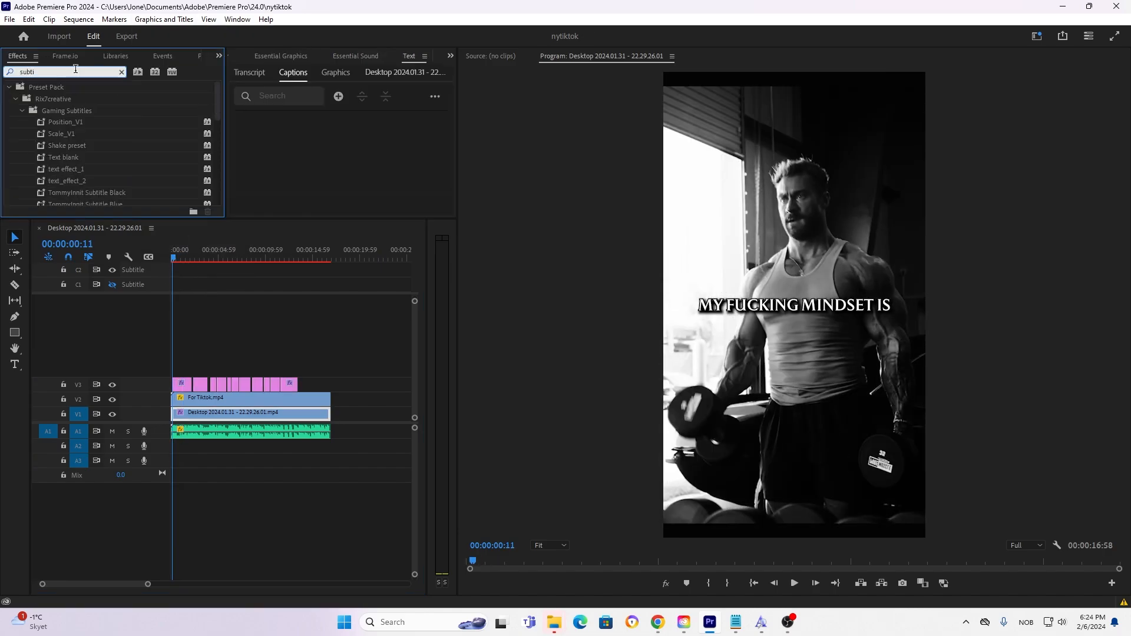
# Step: Apply the Scale_V1 preset to the first caption graphic, preview its animation and save the project
pyautogui.moveTo(62, 134); pyautogui.dragTo(184, 388)
pyautogui.press('space')
pyautogui.press('space')
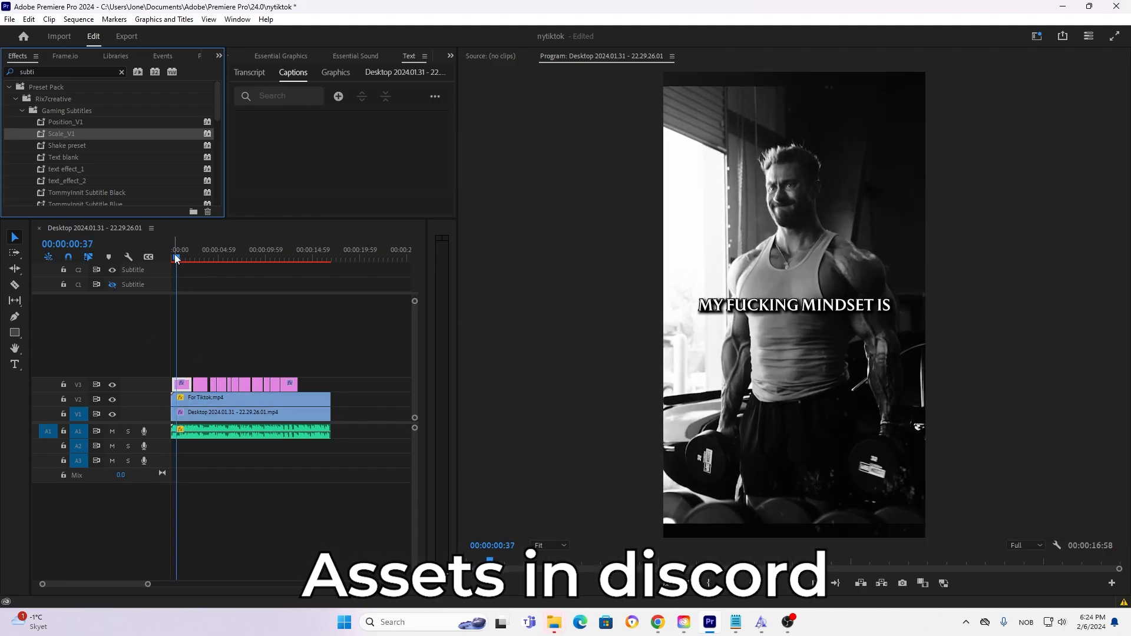
pyautogui.hotkey('ctrl', 's')
# Step: Apply the Scale_V1 preset to all the caption graphics on V3 and play the sequence from near the start
pyautogui.moveTo(318, 374); pyautogui.dragTo(186, 385)
pyautogui.moveTo(66, 133); pyautogui.dragTo(199, 384)
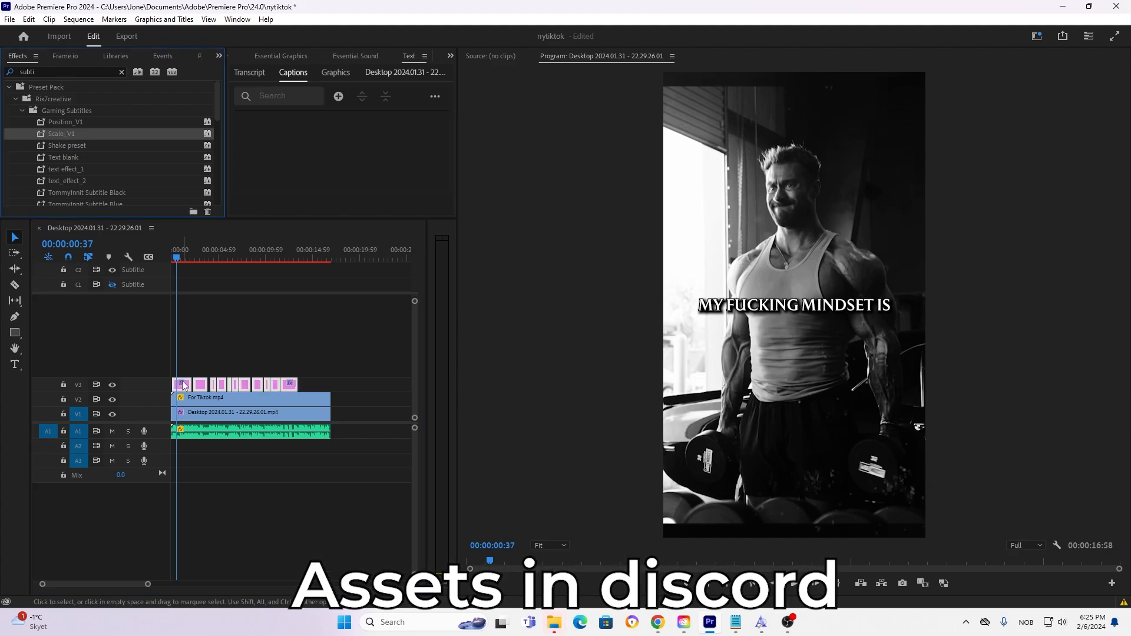
pyautogui.click(176, 259)
pyautogui.press('space')
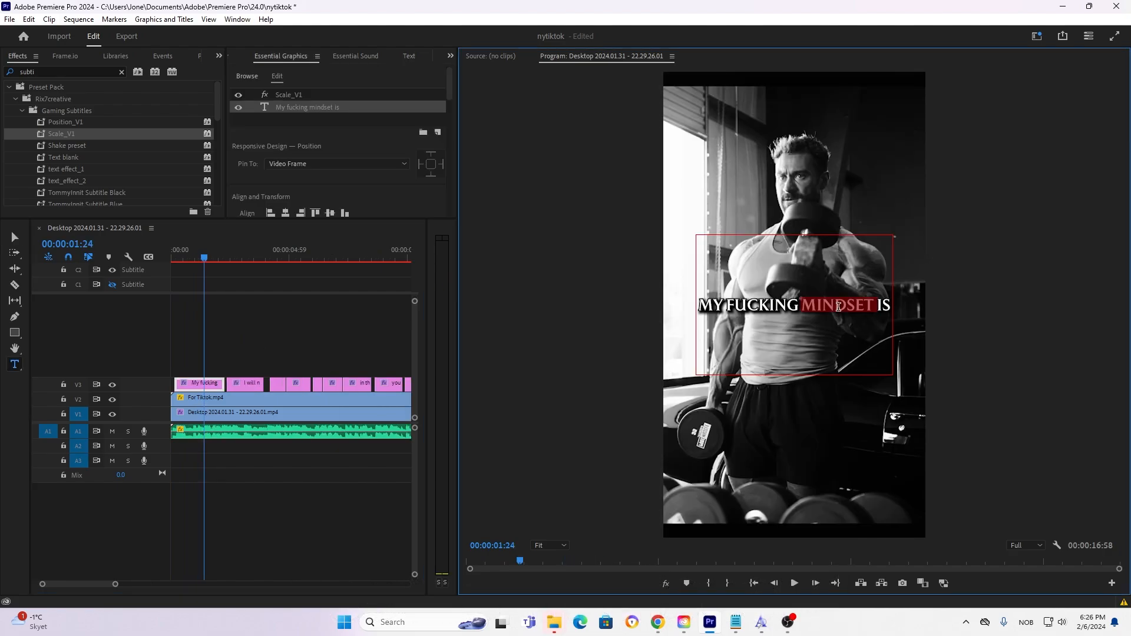
# Step: Set the fill of the word "mindset" in the first caption to red
pyautogui.scroll(-5, 313, 165)
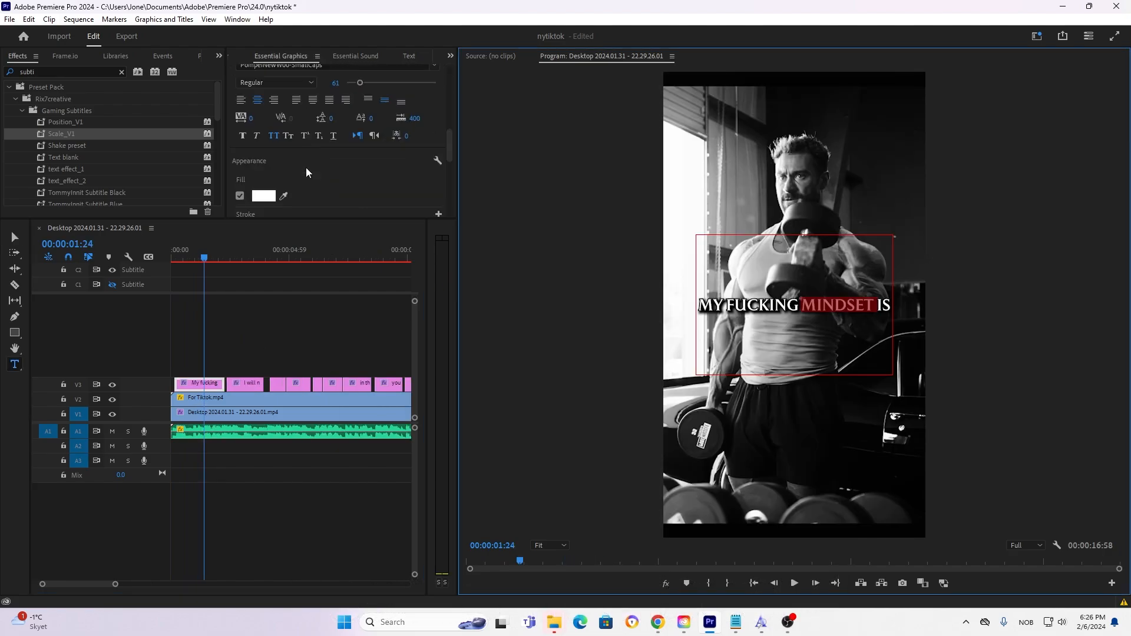
pyautogui.click(267, 200)
pyautogui.moveTo(498, 337); pyautogui.dragTo(578, 392)
pyautogui.click(684, 222)
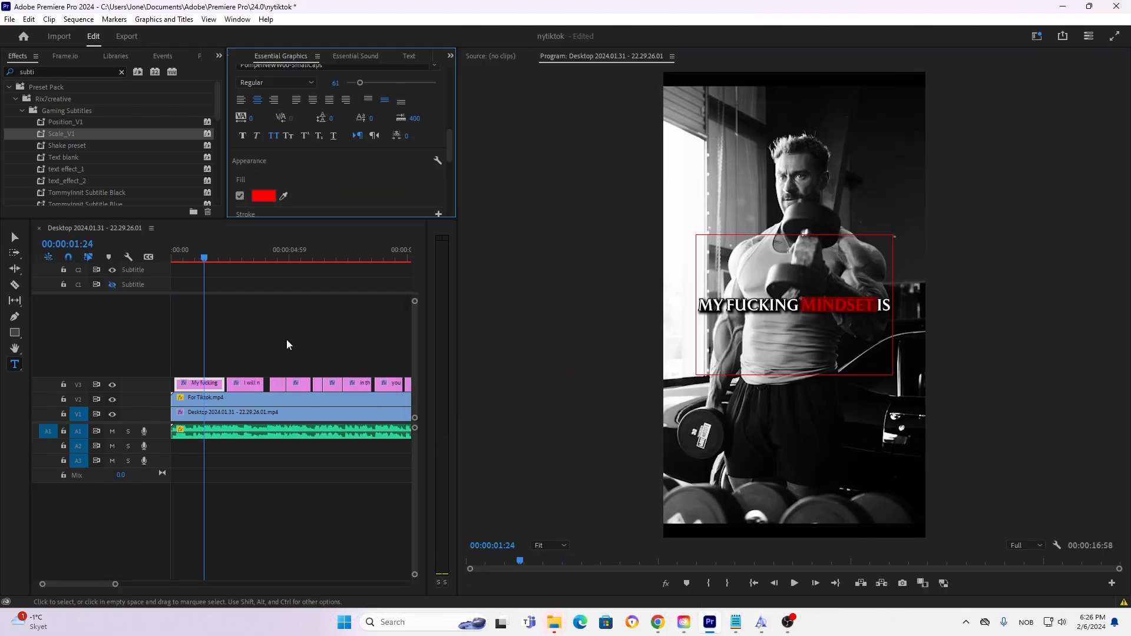
pyautogui.click(282, 343)
# Step: Play to the first "I will not loose" caption and set the fill of the word "loose" to red FF0000
pyautogui.press('space')
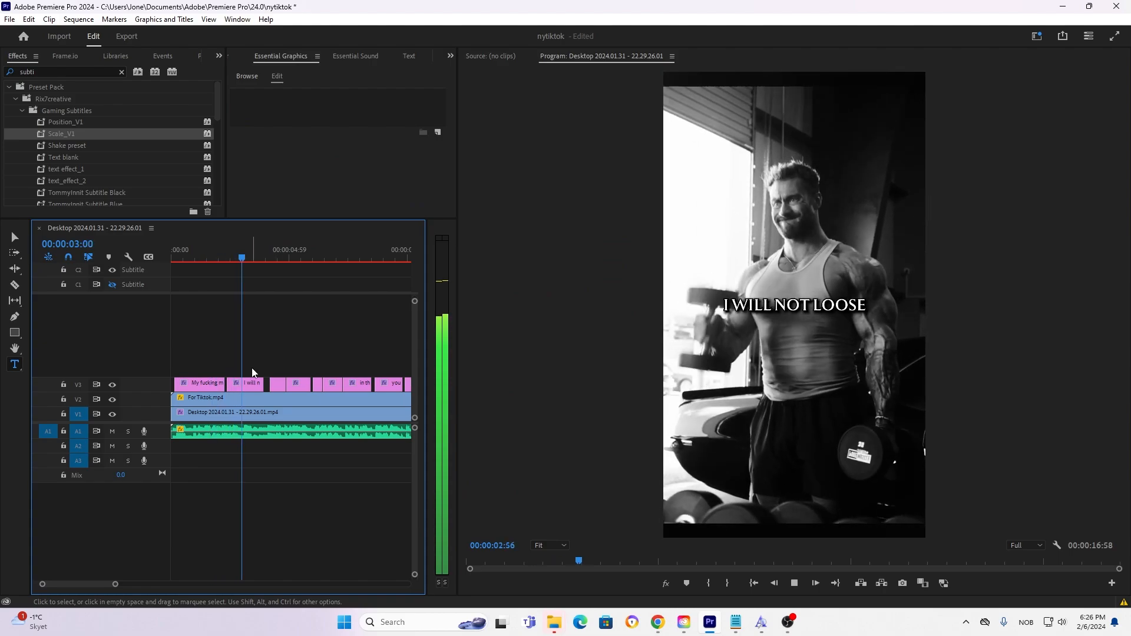
pyautogui.press('space')
pyautogui.click(795, 304)
pyautogui.doubleClick(839, 304)
pyautogui.scroll(-3, 330, 175)
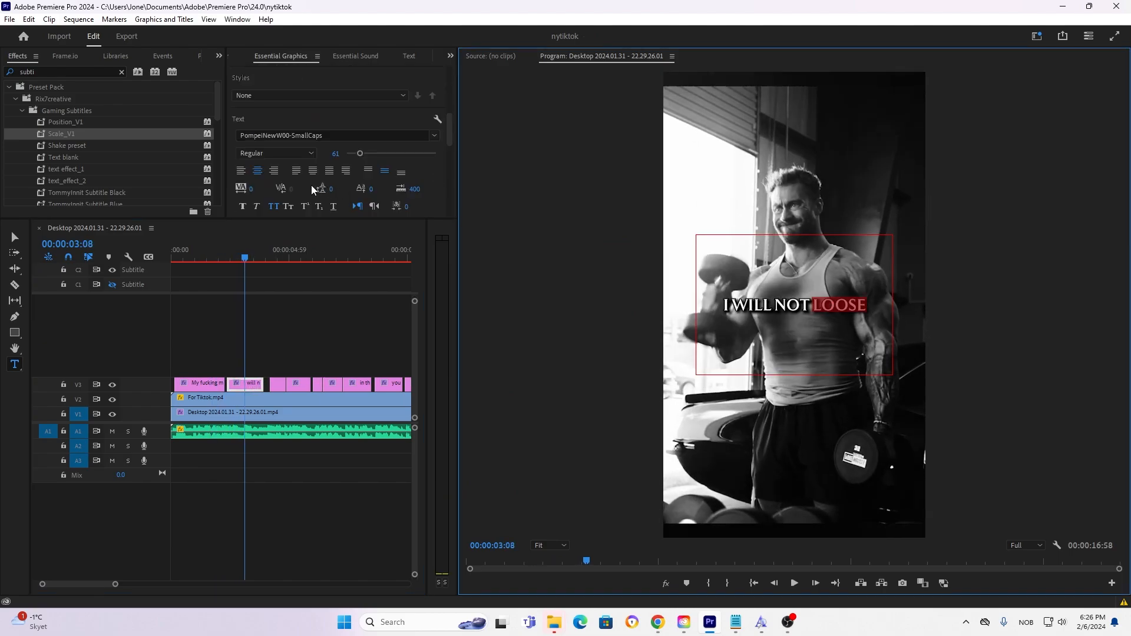
pyautogui.click(264, 160)
pyautogui.click(571, 388)
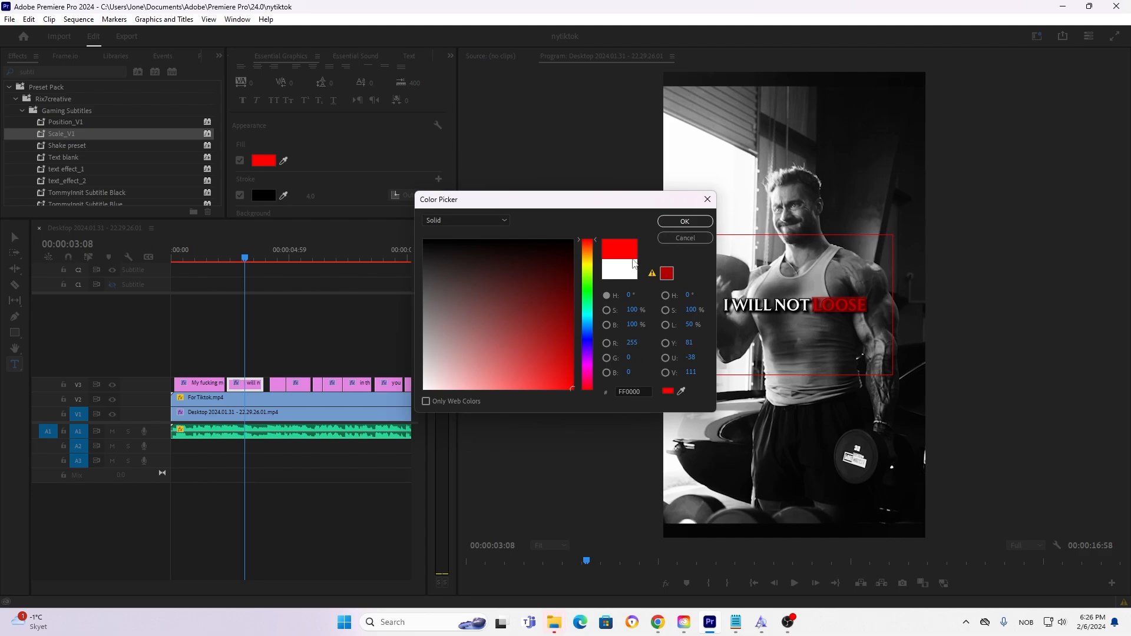
pyautogui.click(685, 221)
pyautogui.click(308, 347)
# Step: Set the fill of "loose" in the "F**king loose man" caption to red FF0000, save, and play from the sequence start
pyautogui.press('space')
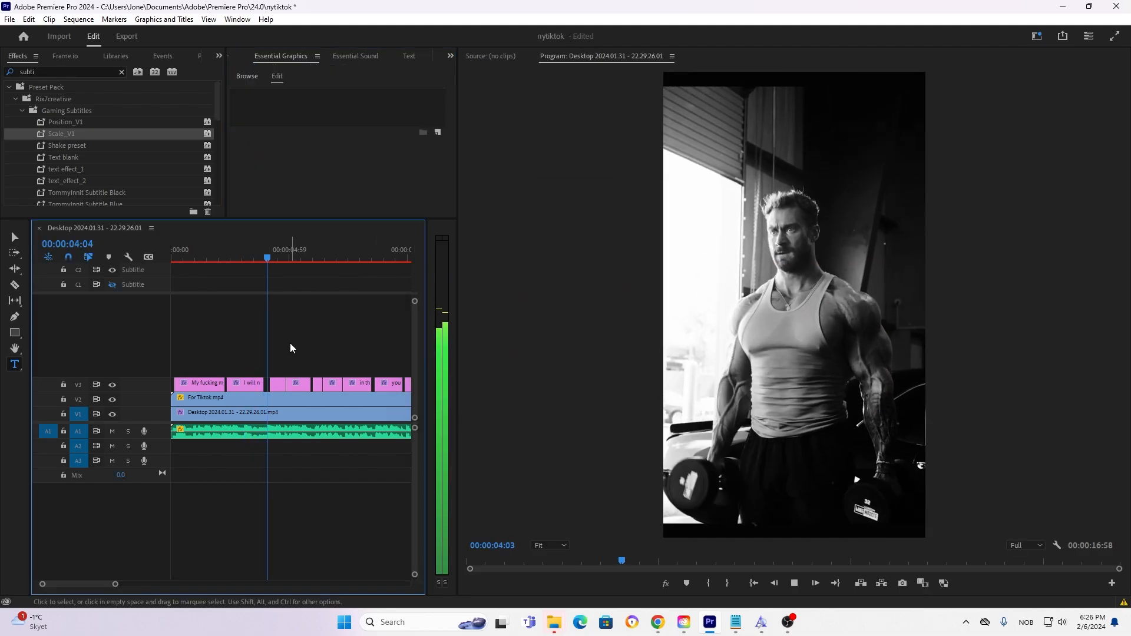
pyautogui.hotkey('ctrl', 's')
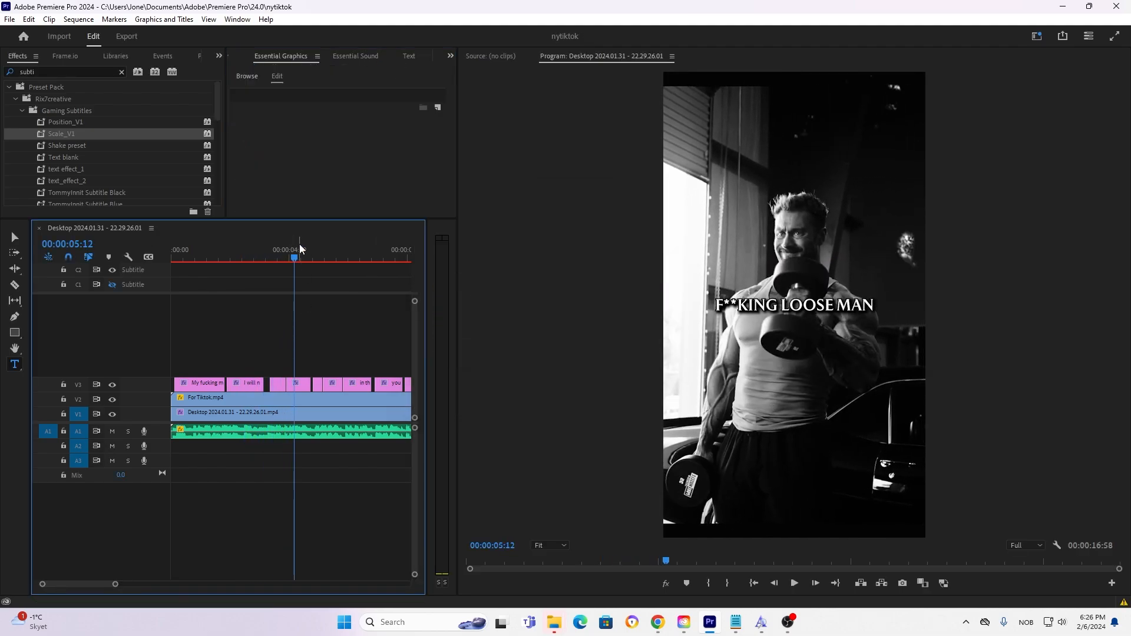
pyautogui.click(827, 308)
pyautogui.scroll(-5, 390, 182)
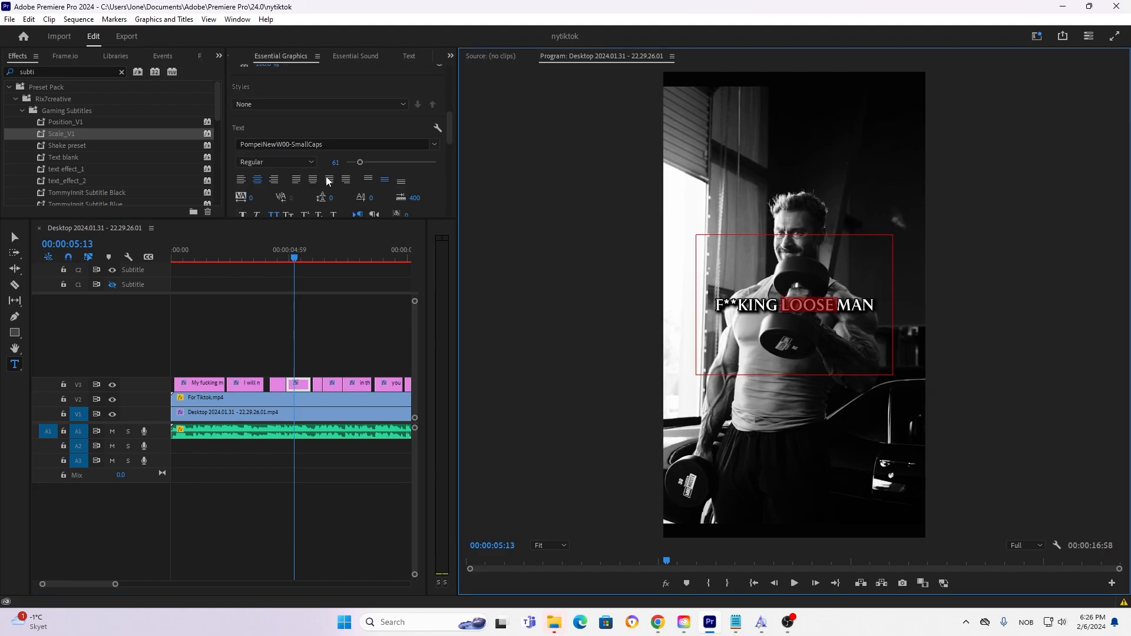
pyautogui.click(263, 194)
pyautogui.moveTo(553, 349); pyautogui.dragTo(580, 393)
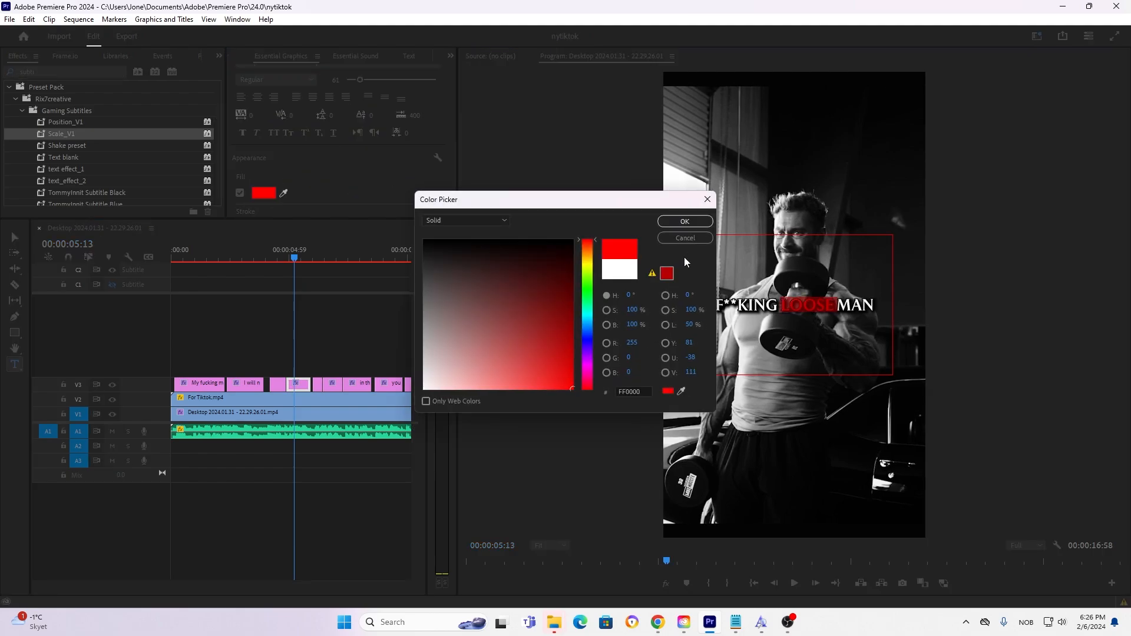
pyautogui.click(685, 221)
pyautogui.click(365, 314)
pyautogui.hotkey('ctrl', 's')
pyautogui.press('Home')
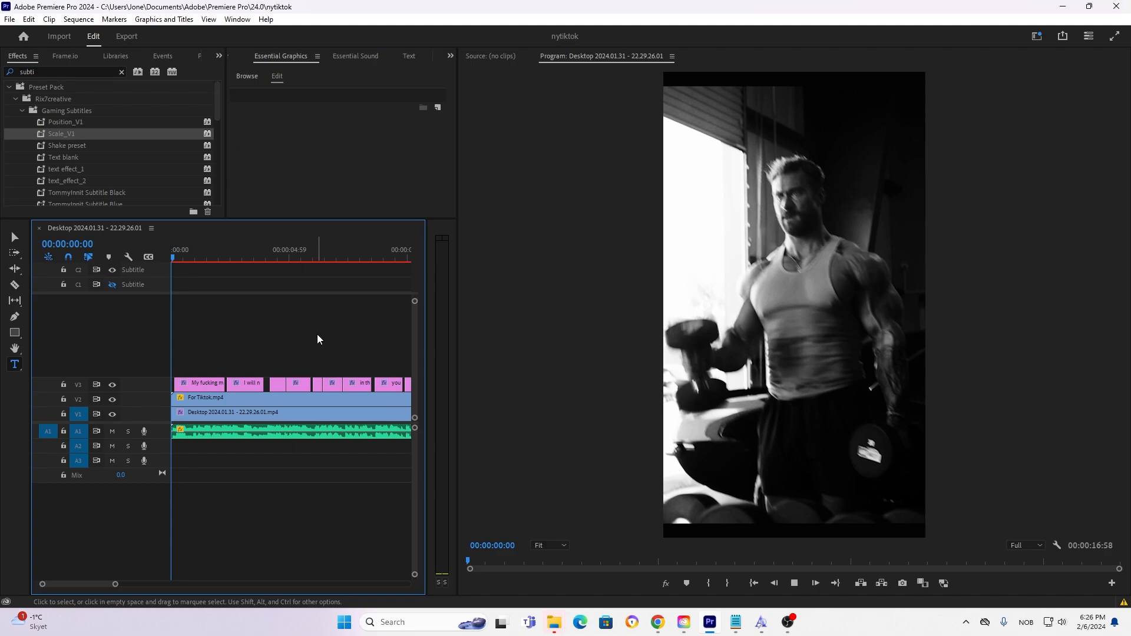
pyautogui.press('space')
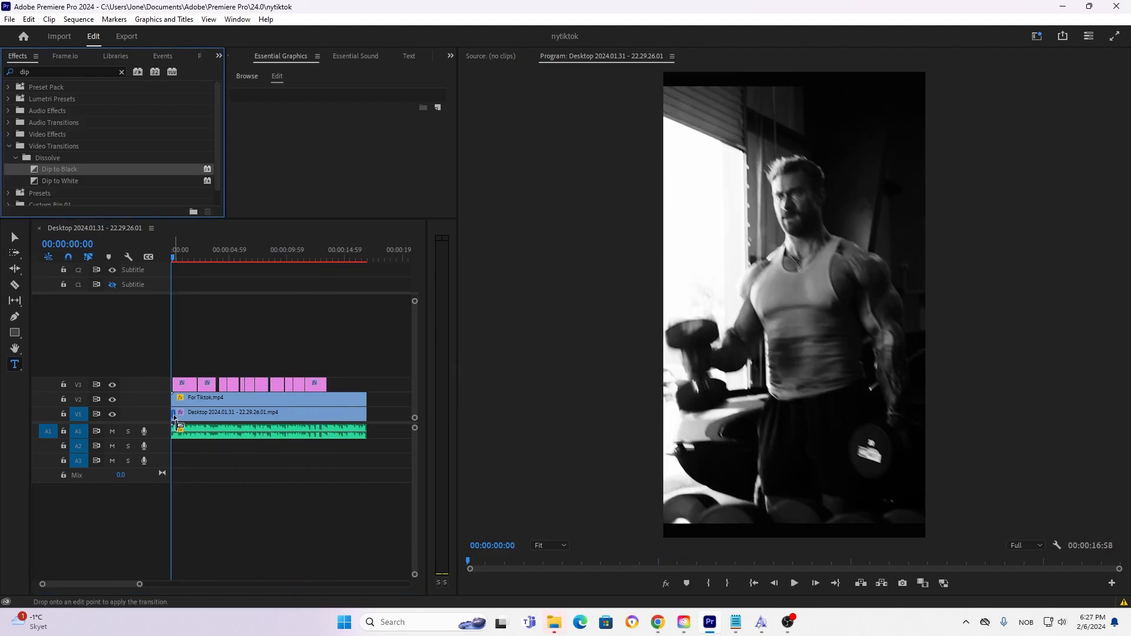
# Step: Add Dip to Black transitions at both ends of the V1 clip and the start of For Tiktok.mp4, then preview the opening
pyautogui.moveTo(174, 417); pyautogui.dragTo(174, 415)
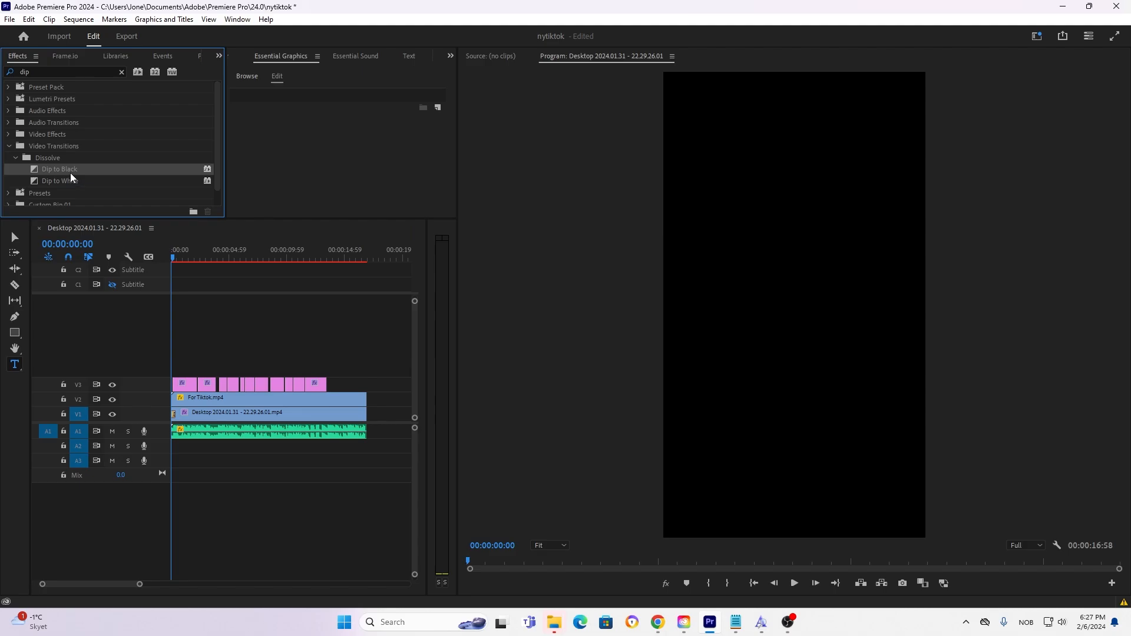
pyautogui.moveTo(366, 417); pyautogui.dragTo(366, 417)
pyautogui.press('space')
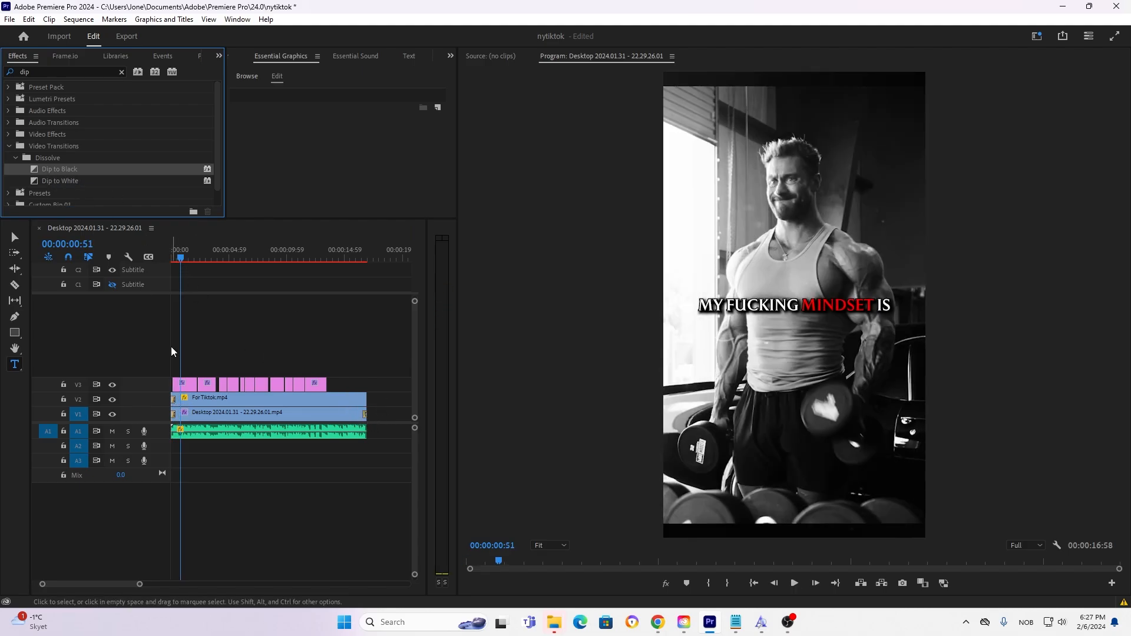
pyautogui.moveTo(178, 257); pyautogui.dragTo(153, 271)
pyautogui.press('space')
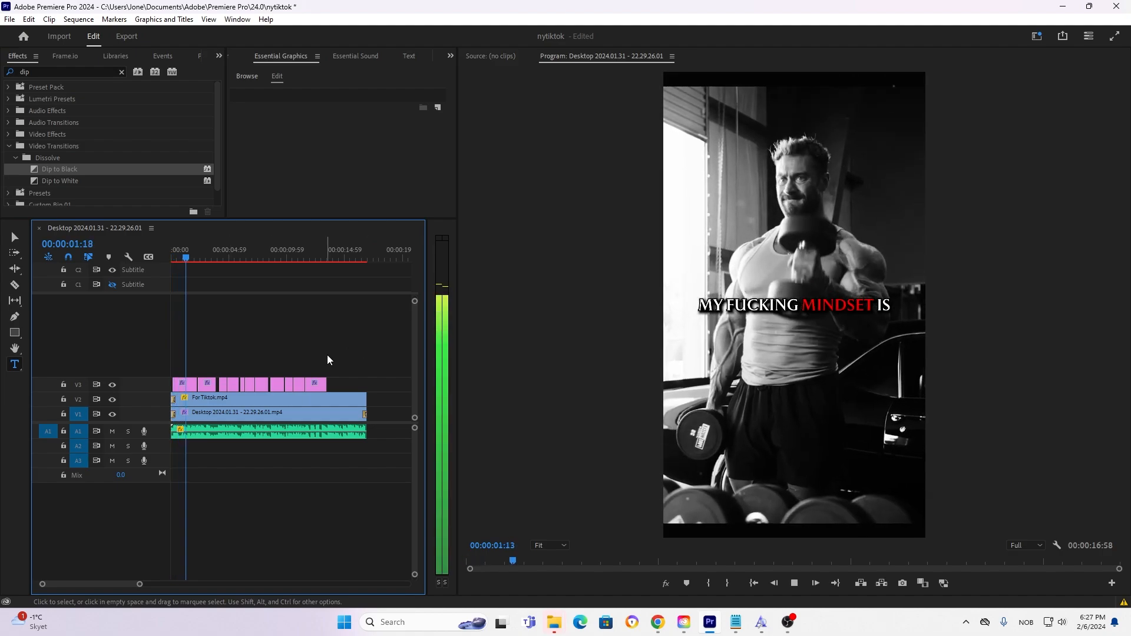